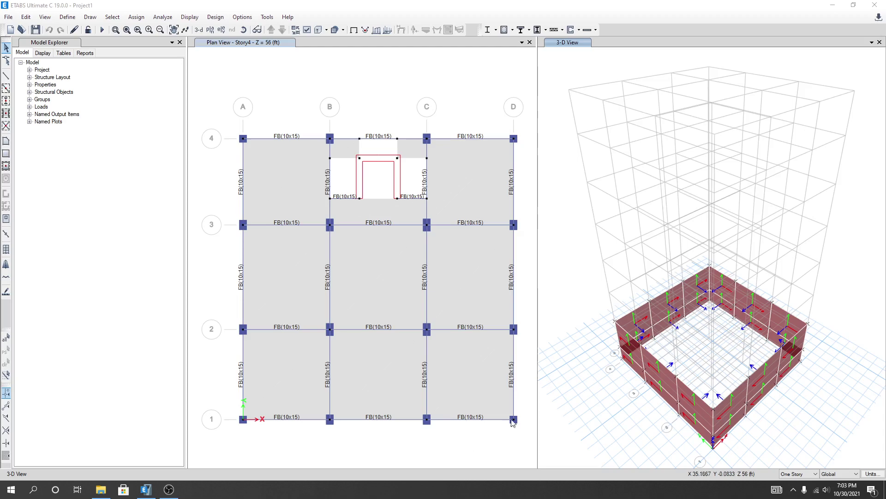
# Shift the 3-D and plan views slightly and bring up the Define Load Patterns dialog.
pyautogui.moveTo(592, 397); pyautogui.dragTo(584, 396, button='middle')
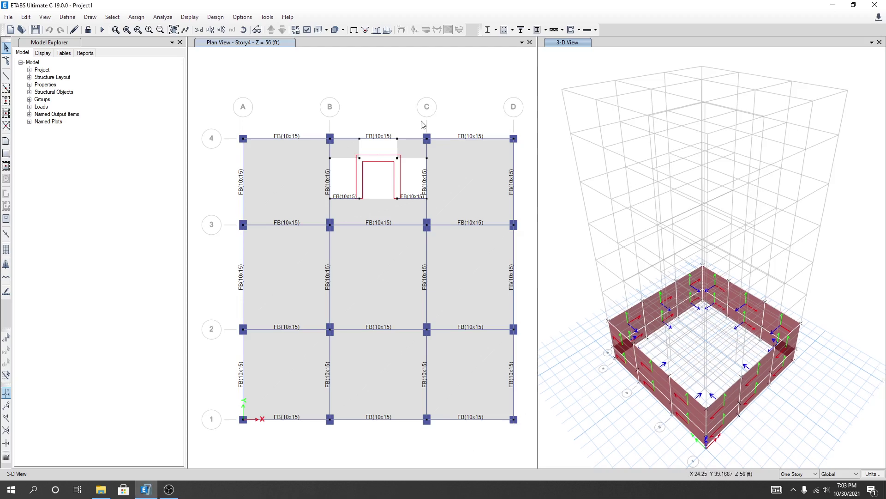
pyautogui.moveTo(408, 115); pyautogui.dragTo(399, 111, button='middle')
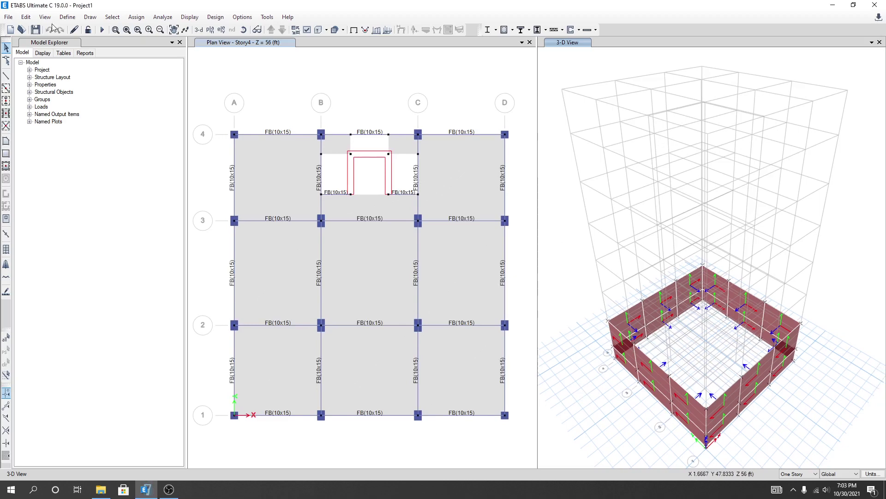
pyautogui.click(65, 17)
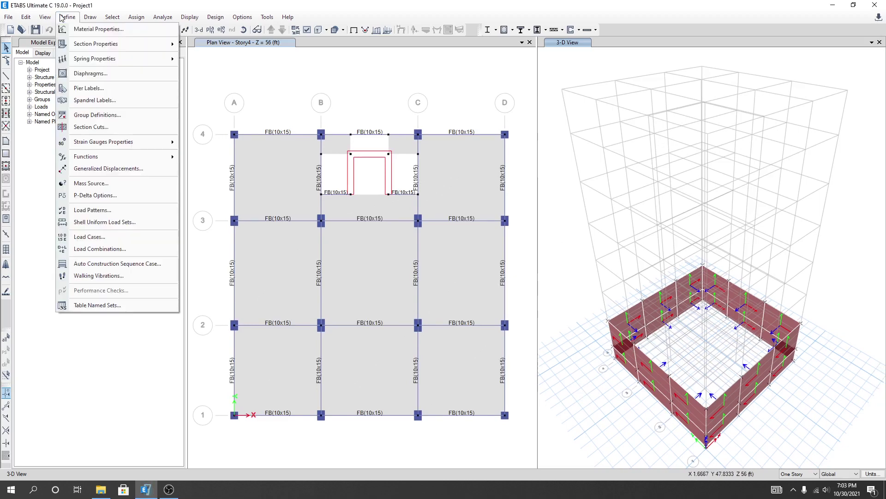
pyautogui.moveTo(95, 48)
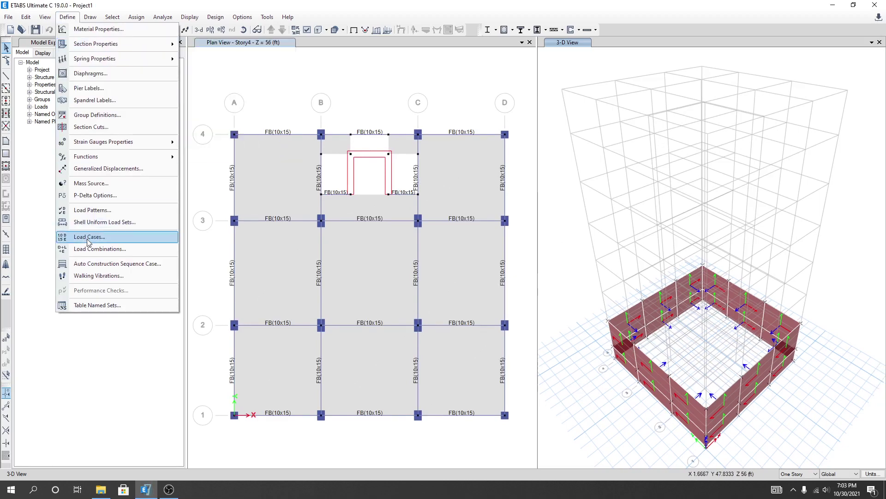
pyautogui.click(93, 210)
# Review the PW, EQx, Wx, Wy and EQy load patterns, ending with EQx selected.
pyautogui.click(322, 277)
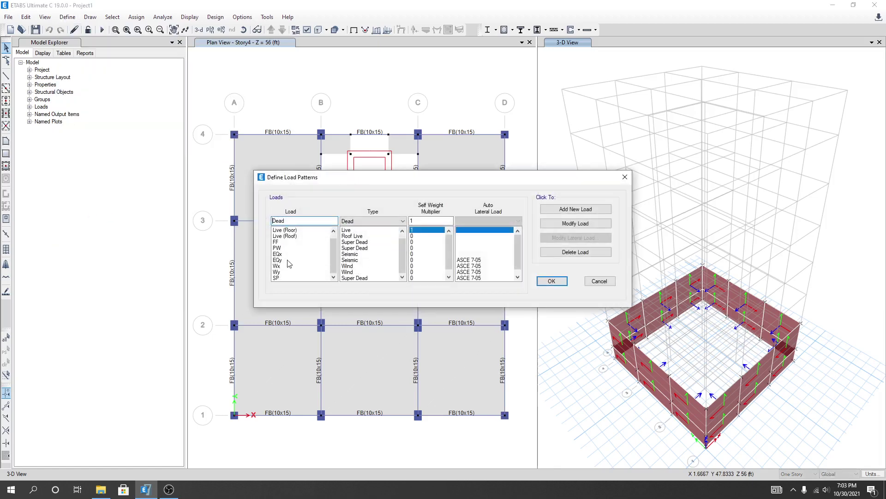
pyautogui.click(288, 249)
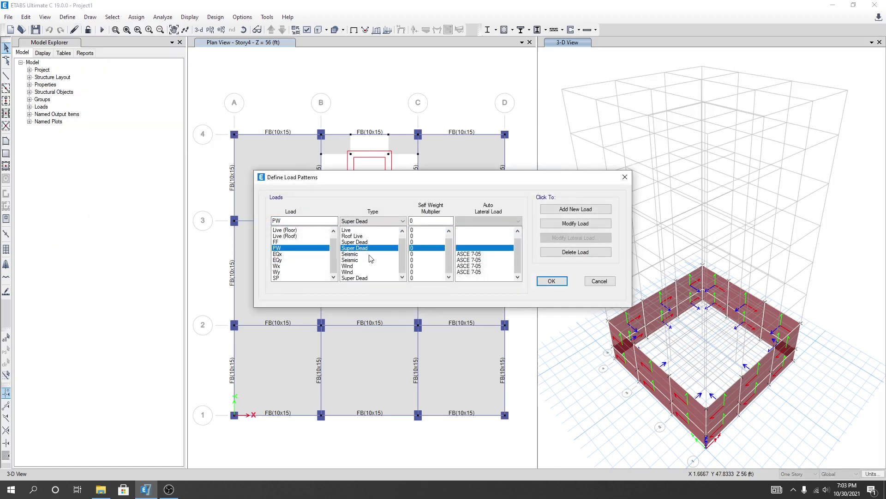
pyautogui.click(307, 255)
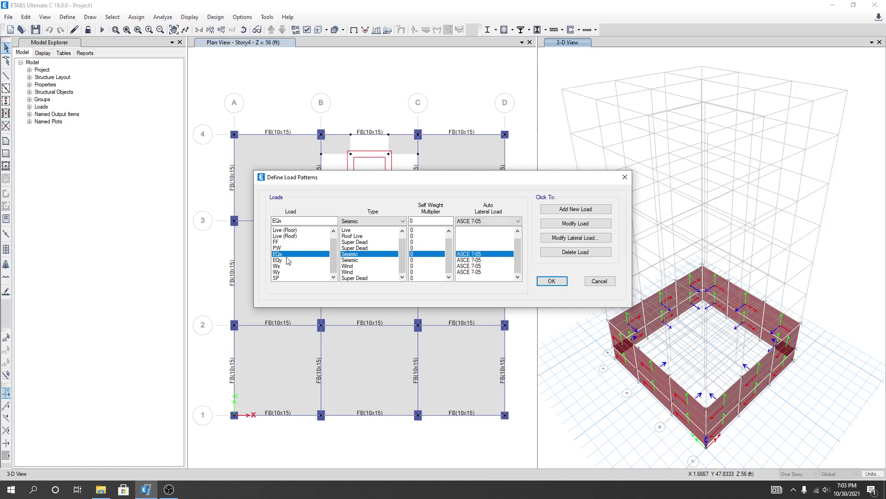
pyautogui.click(289, 260)
pyautogui.click(287, 266)
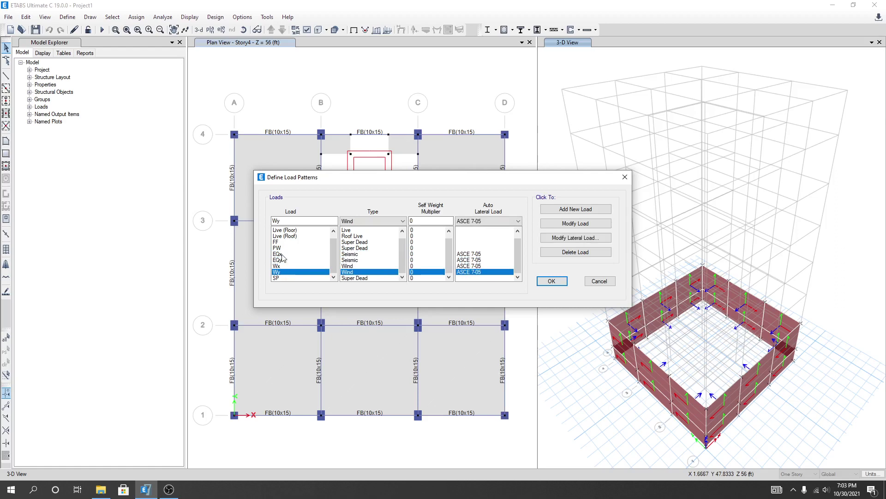
pyautogui.click(282, 254)
pyautogui.click(282, 268)
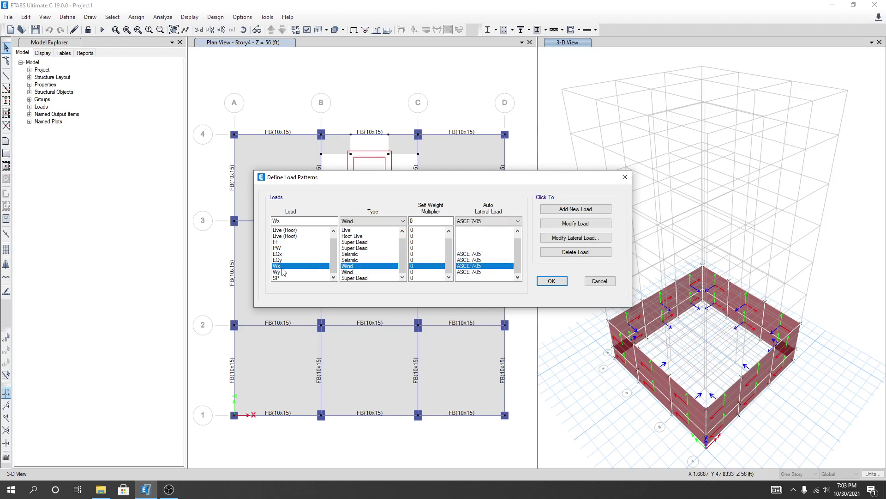
pyautogui.click(281, 272)
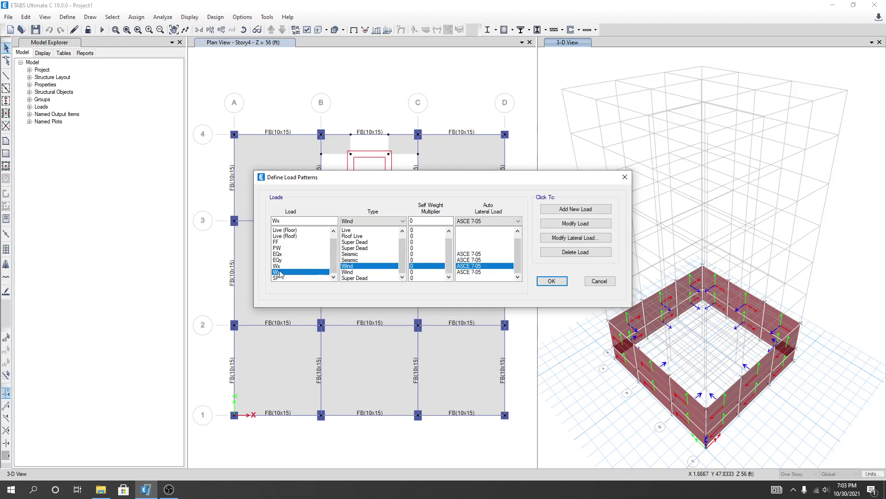
pyautogui.click(283, 260)
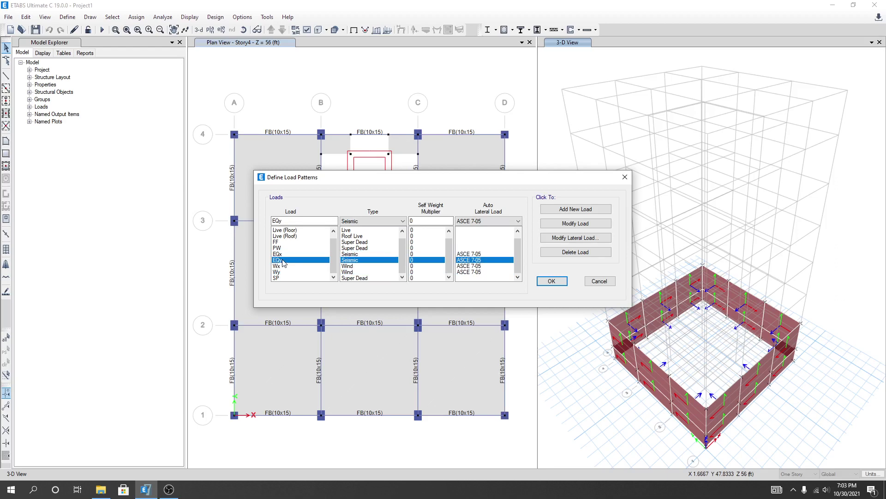
pyautogui.click(282, 254)
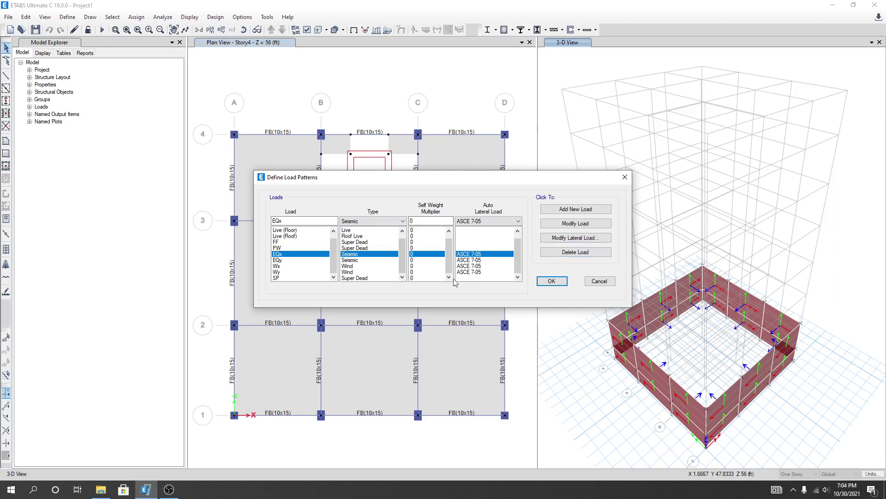
pyautogui.click(572, 238)
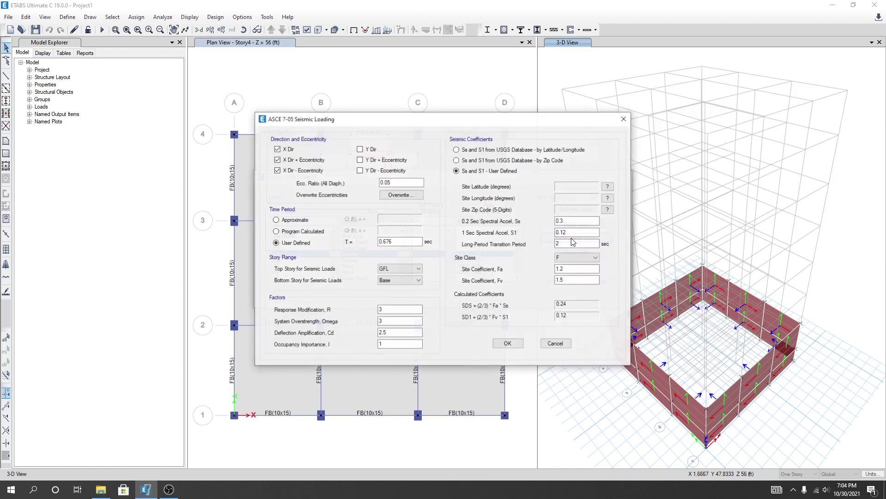
pyautogui.click(556, 344)
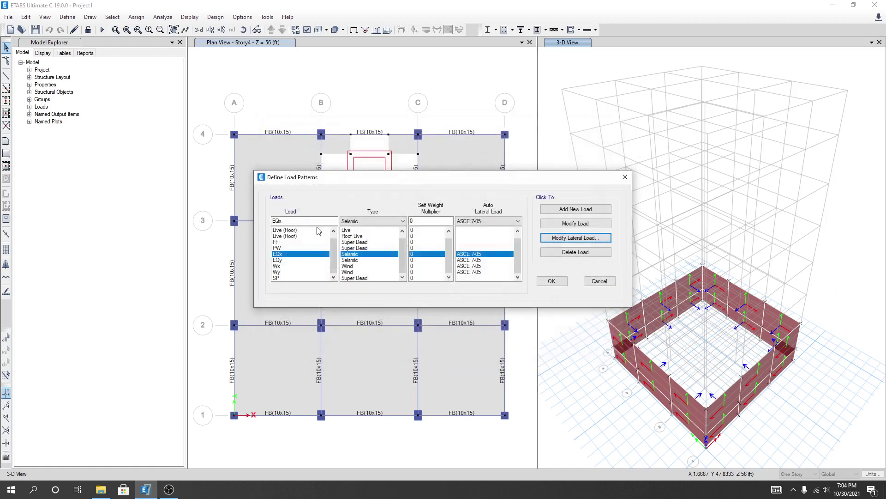
pyautogui.click(402, 221)
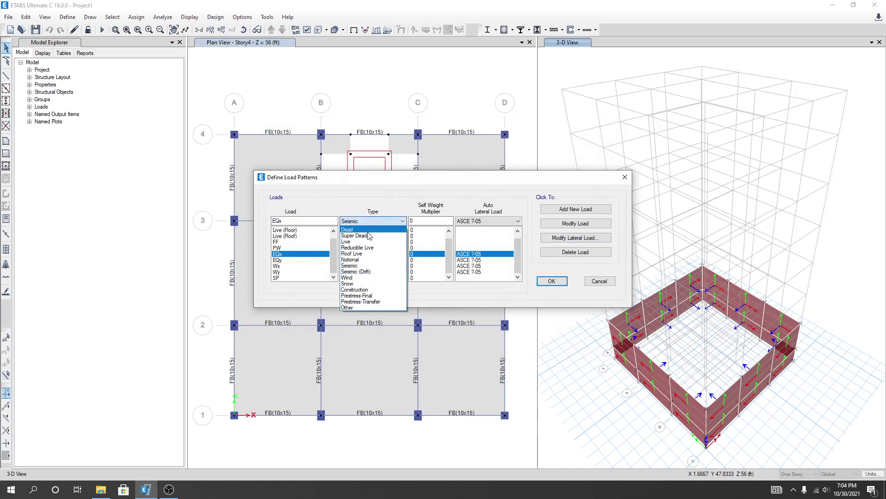
pyautogui.click(359, 266)
pyautogui.click(493, 221)
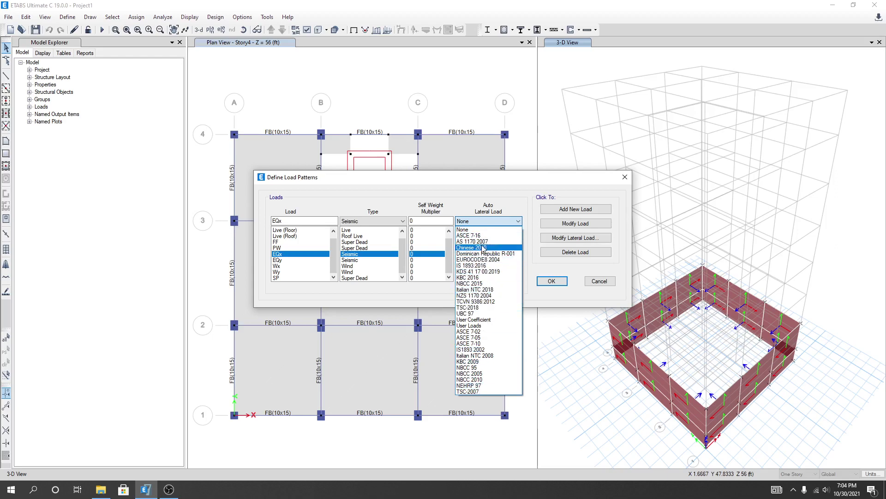
pyautogui.click(482, 193)
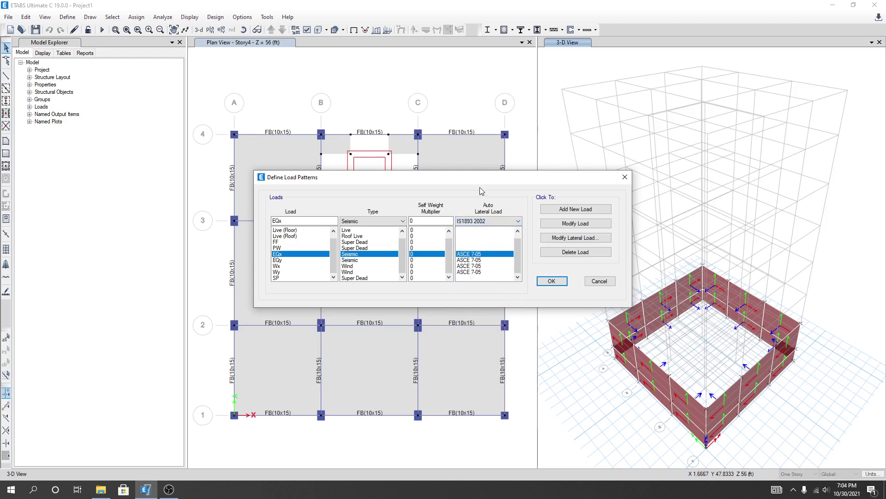
pyautogui.click(489, 225)
pyautogui.click(486, 190)
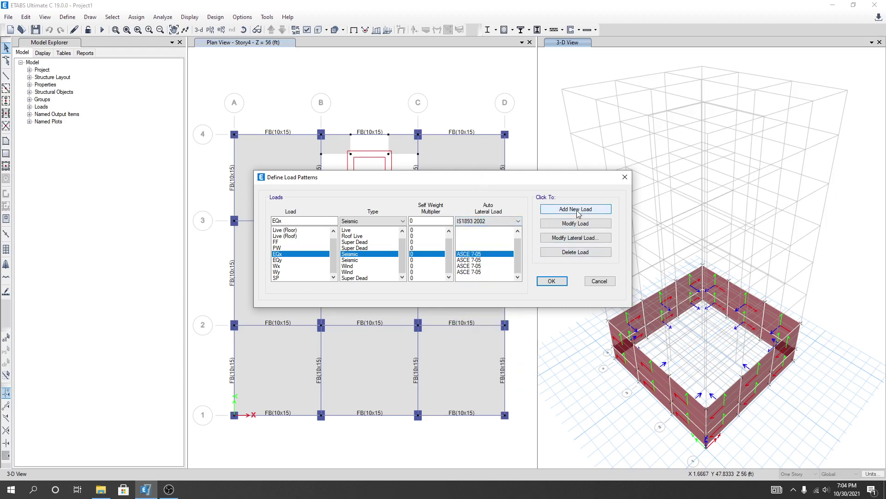
# Bring up EQx's ASCE 7-05 seismic loading settings and reposition the window.
pyautogui.click(480, 255)
pyautogui.click(575, 238)
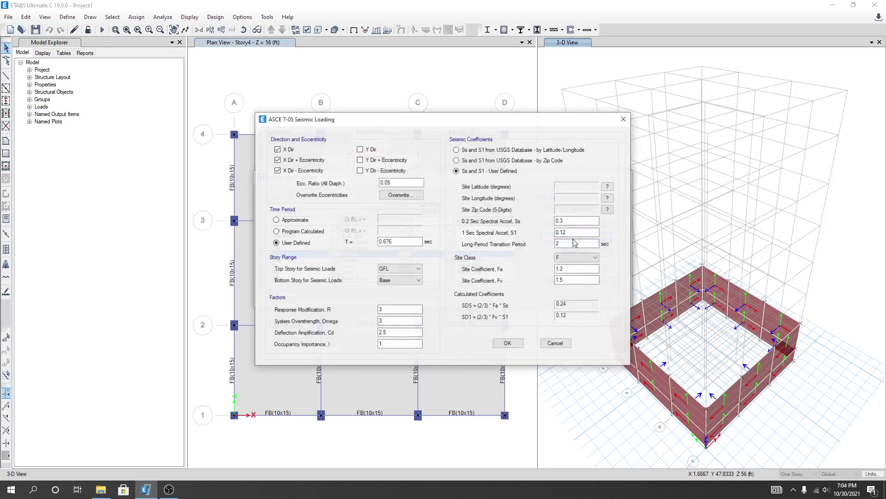
pyautogui.moveTo(512, 119); pyautogui.dragTo(448, 121)
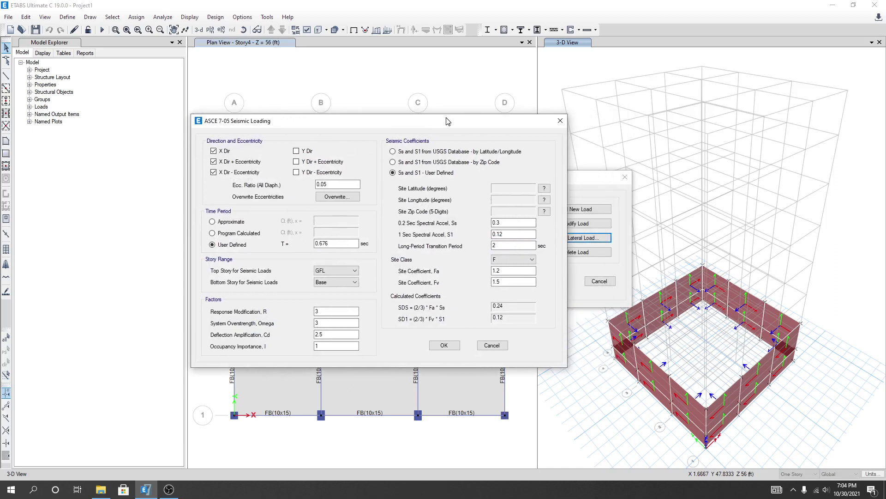
pyautogui.moveTo(237, 122); pyautogui.dragTo(454, 138)
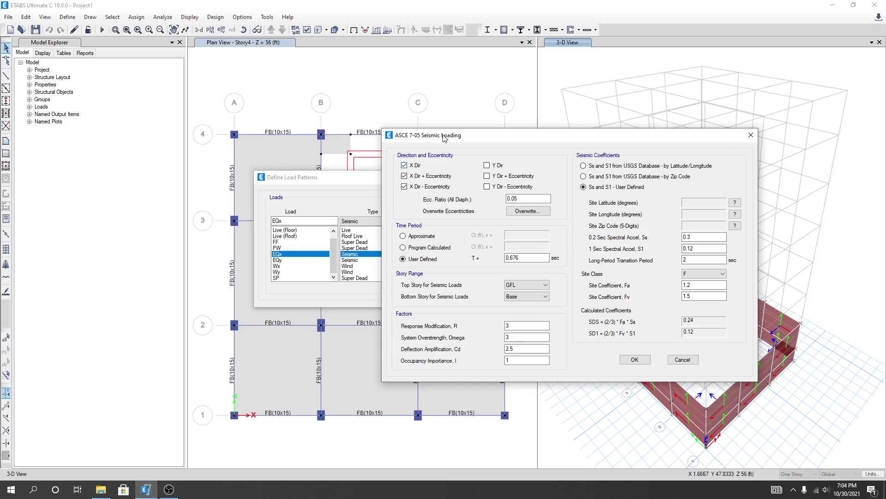
pyautogui.moveTo(444, 137); pyautogui.dragTo(389, 145)
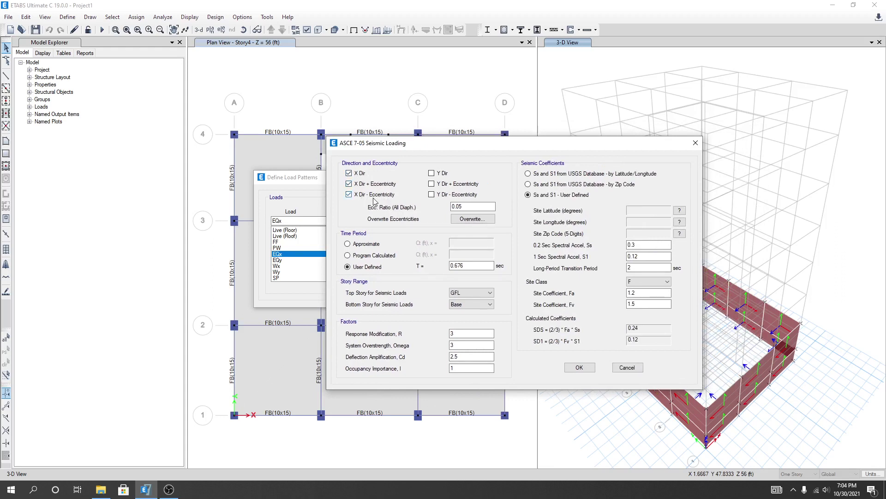
# Confirm eccentricity ratio 0.05 and span EQx from Base to the TR top story.
pyautogui.click(478, 208)
pyautogui.click(478, 208)
pyautogui.moveTo(573, 146); pyautogui.dragTo(496, 145)
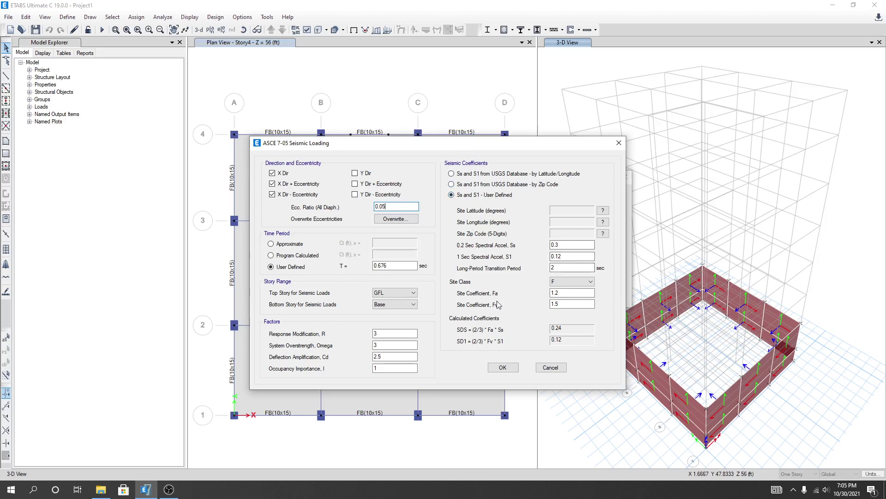
pyautogui.click(413, 305)
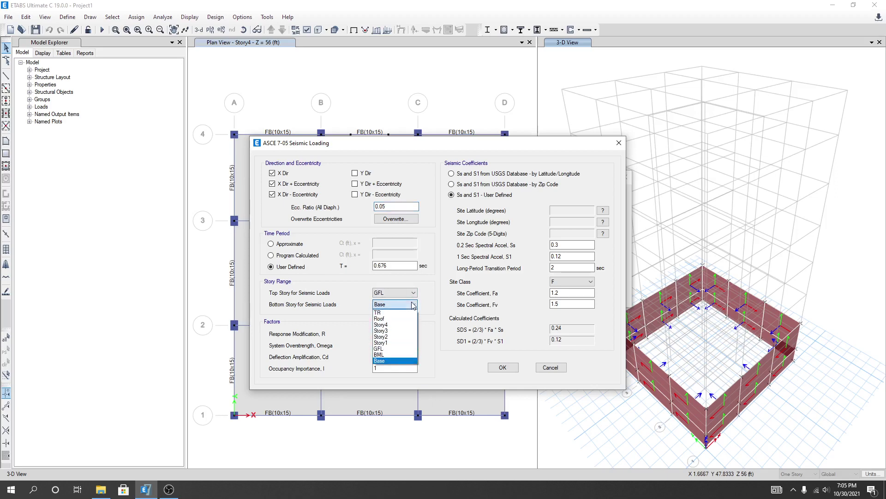
pyautogui.click(393, 360)
pyautogui.click(400, 292)
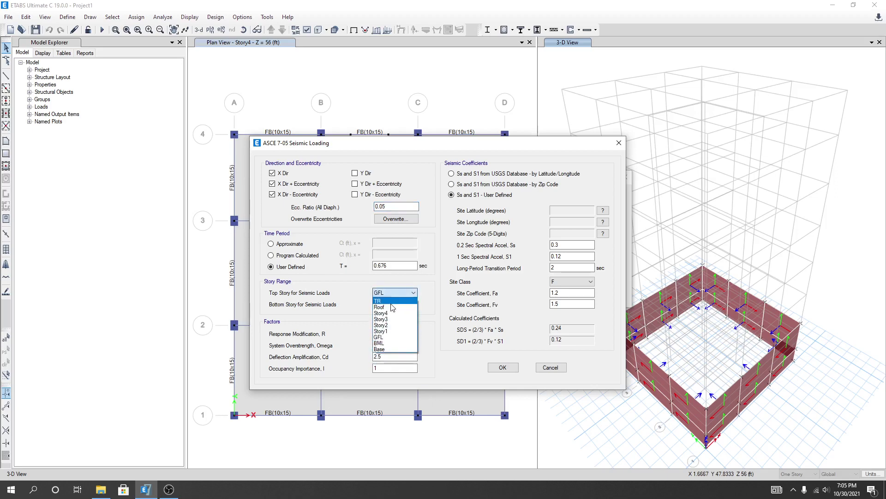
pyautogui.click(388, 301)
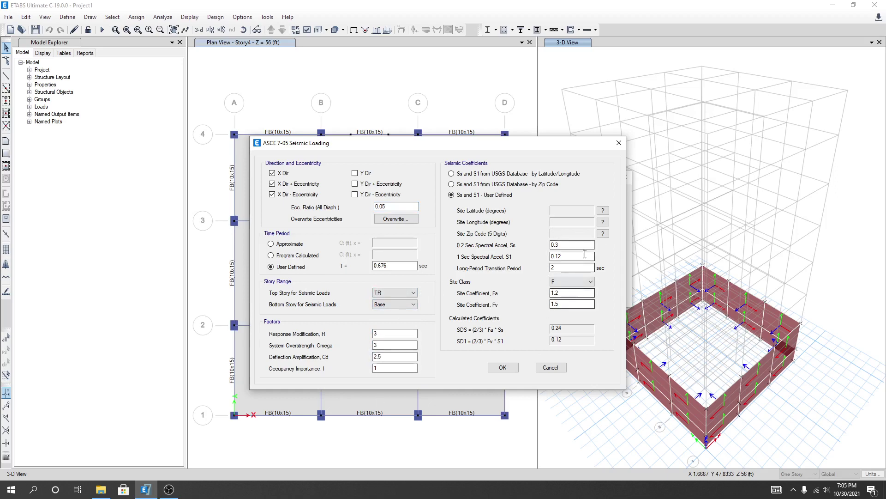
pyautogui.click(101, 489)
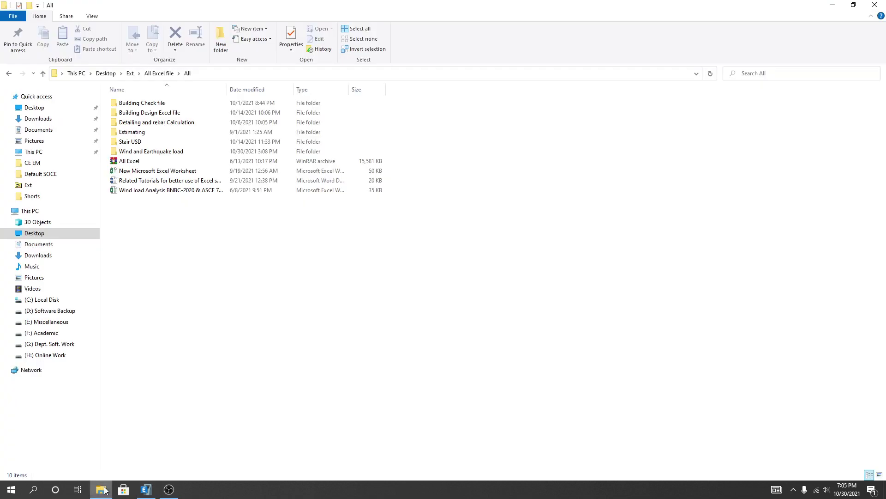
# Open the A.1 Earth Quake Analysis workbook from Wind and Earthquake load, maximized on Sheet1.
pyautogui.doubleClick(146, 151)
pyautogui.doubleClick(155, 103)
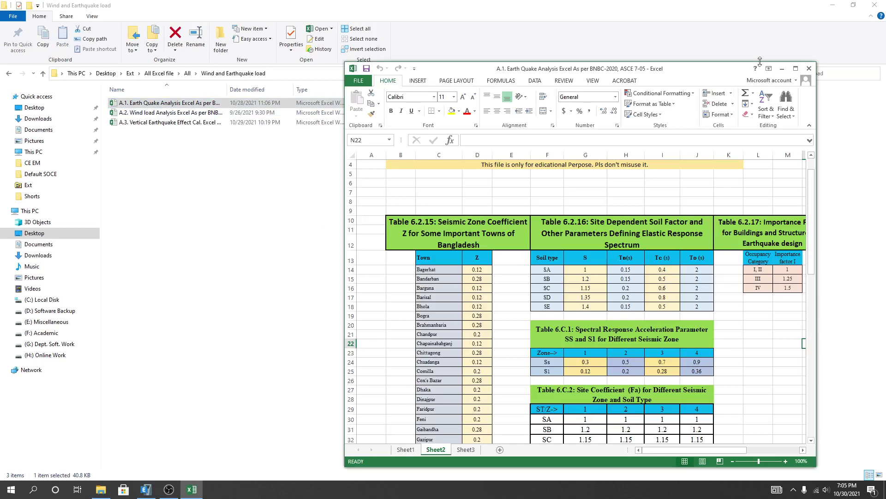
pyautogui.click(796, 69)
pyautogui.click(61, 463)
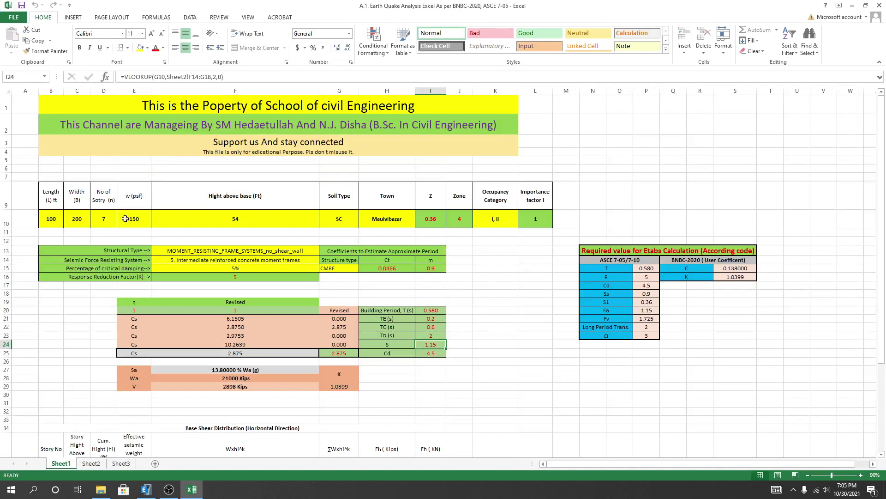
# Review the building length, floor load w and the required Etabs coefficient values.
pyautogui.click(52, 218)
pyautogui.click(130, 218)
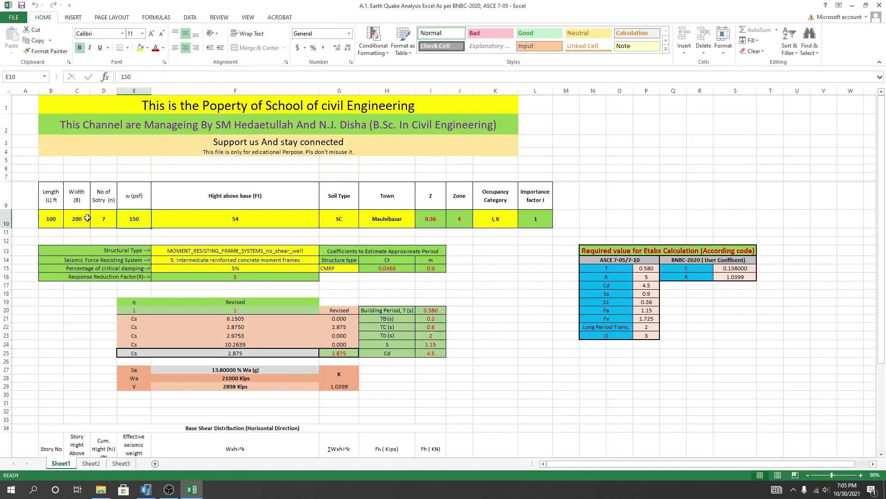
pyautogui.click(511, 325)
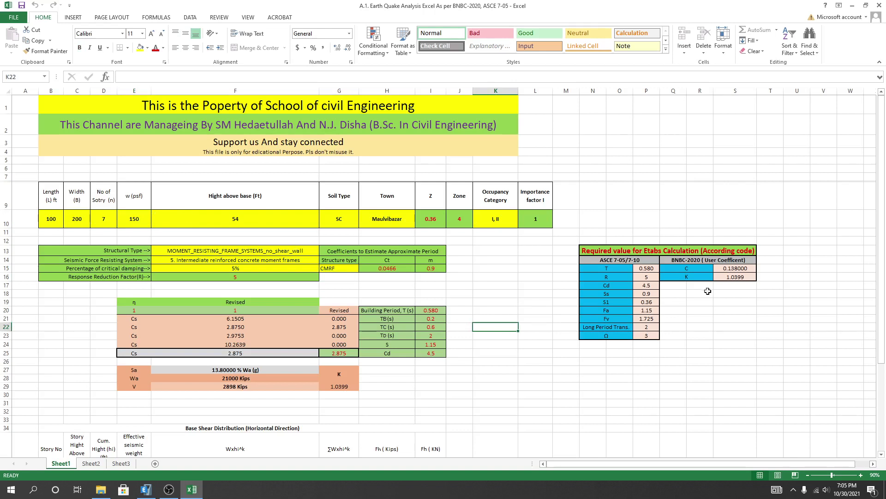
pyautogui.moveTo(647, 269); pyautogui.dragTo(647, 336)
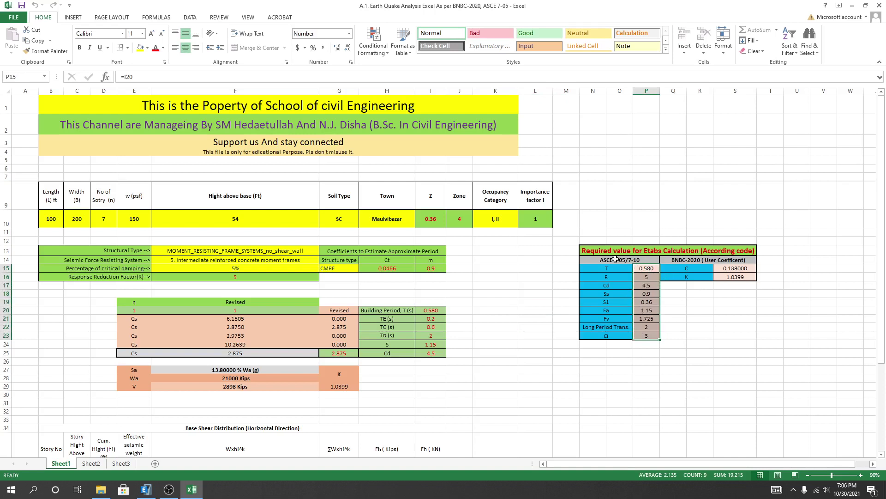
pyautogui.click(684, 369)
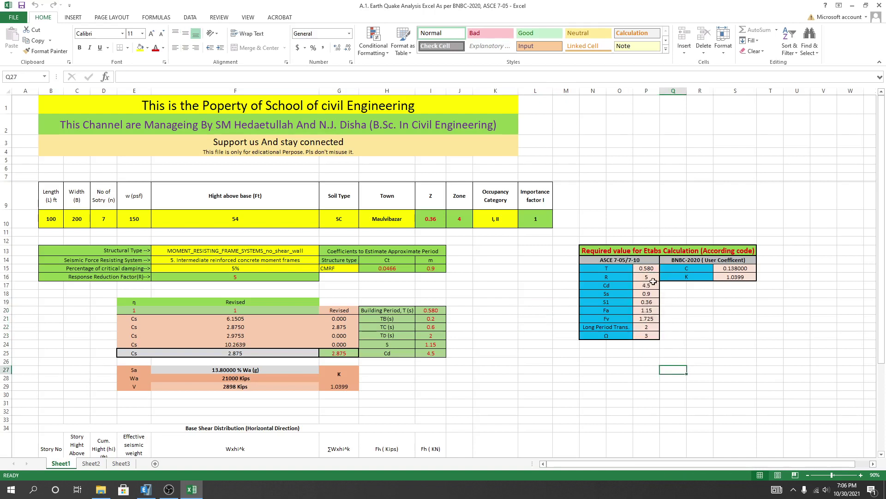
pyautogui.click(692, 341)
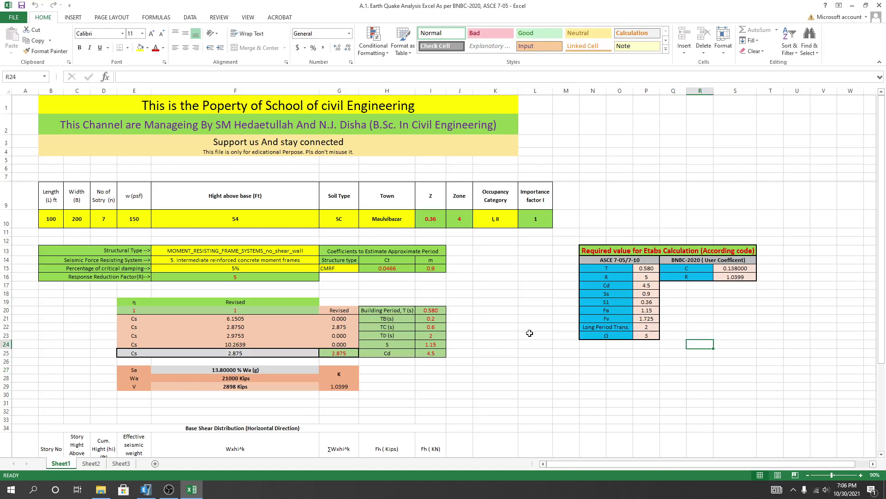
# Check the height above base and the site input values in row 10.
pyautogui.click(273, 220)
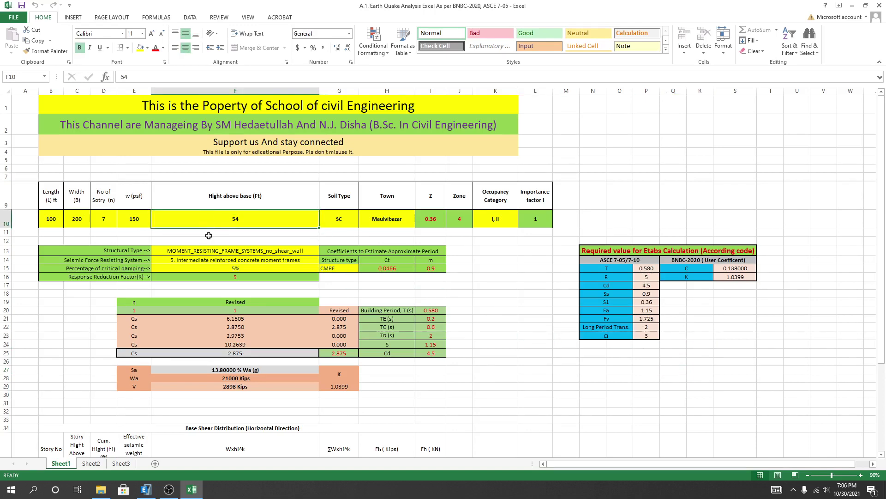
pyautogui.scroll(-8, 479, 353)
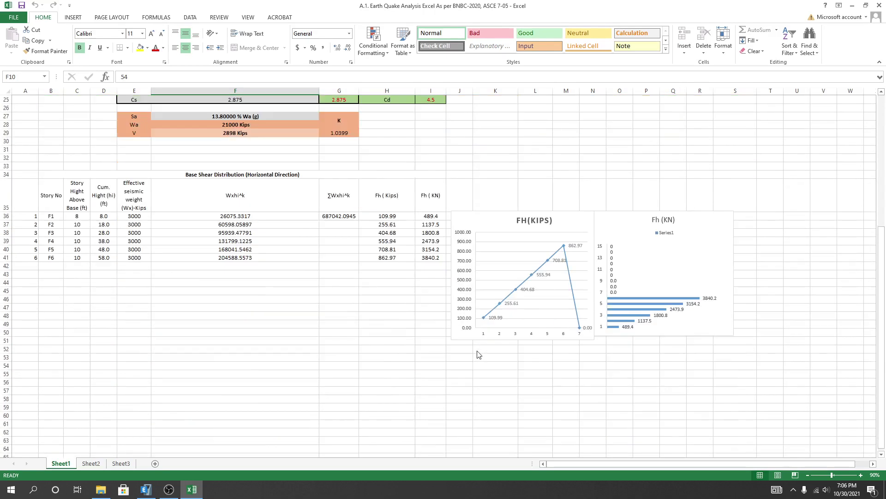
pyautogui.scroll(4, 480, 318)
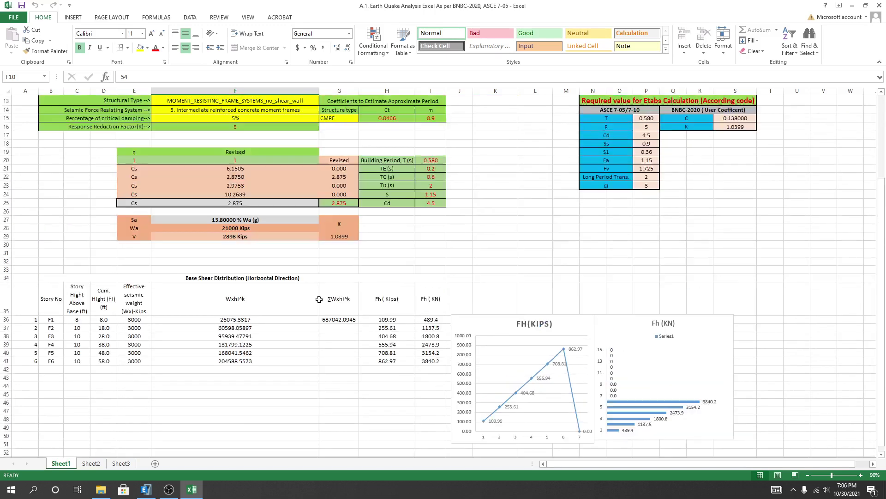
pyautogui.scroll(4, 319, 299)
pyautogui.moveTo(49, 223); pyautogui.dragTo(131, 216)
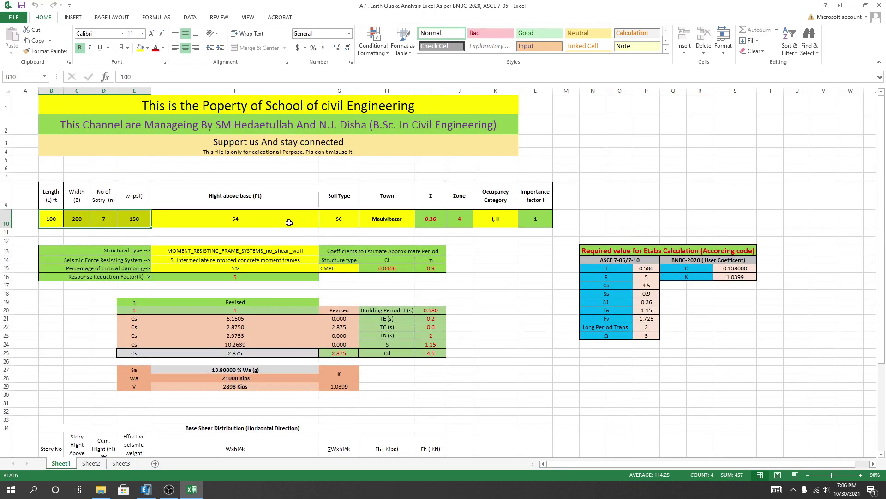
pyautogui.moveTo(290, 223); pyautogui.dragTo(505, 221)
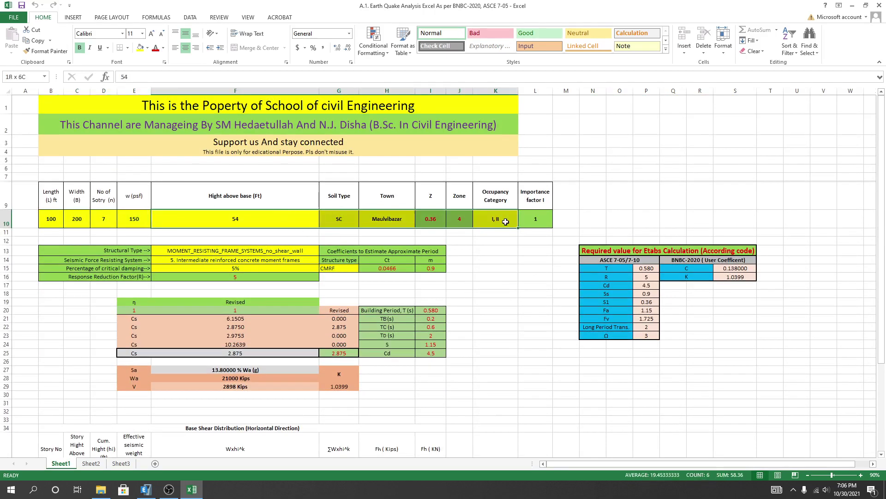
pyautogui.click(508, 283)
pyautogui.click(281, 220)
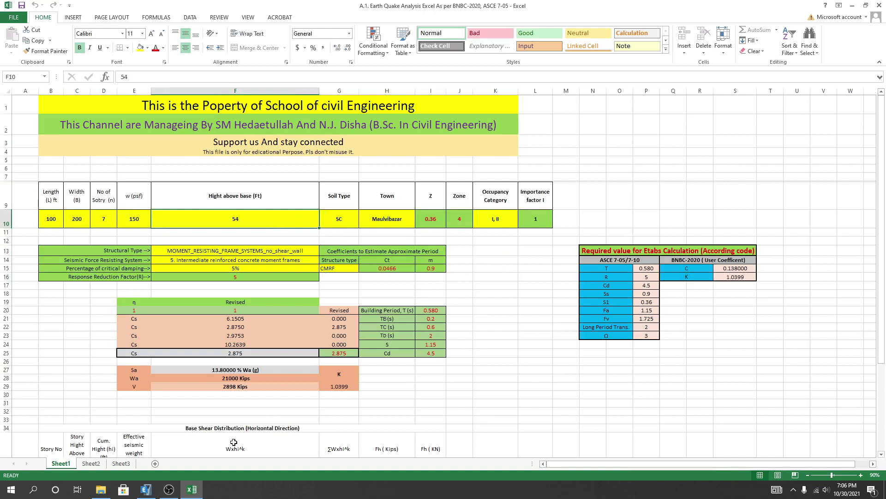
# Back in ETABS, cancel the ASCE 7-05 Seismic Loading and Define Load Patterns dialogs.
pyautogui.click(146, 489)
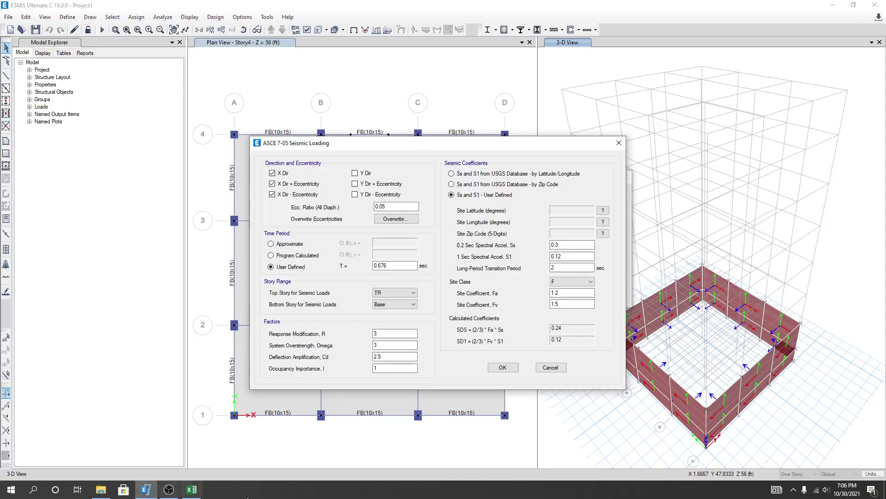
pyautogui.click(542, 369)
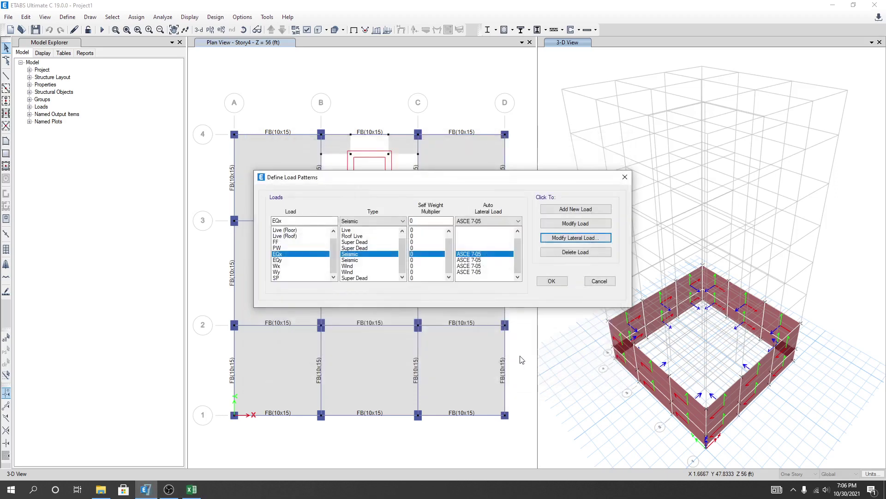
pyautogui.click(599, 283)
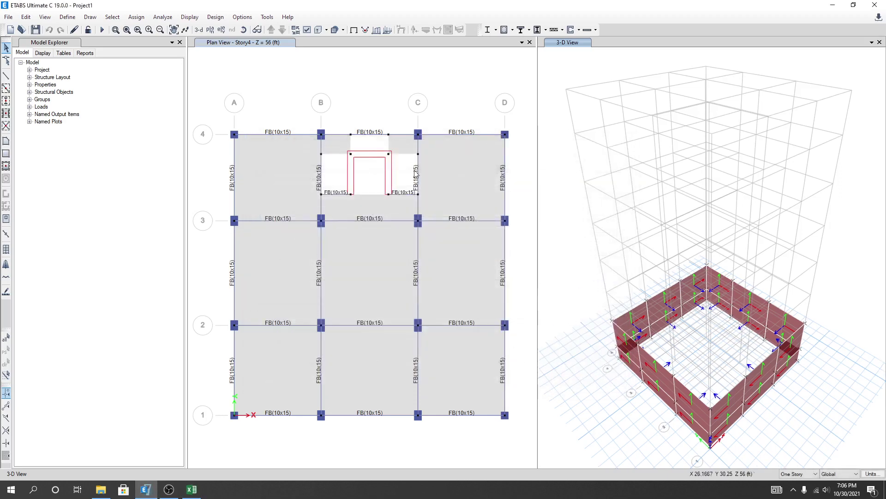
# View the story data showing TR at 74 ft, cancel both dialogs, and return to Excel.
pyautogui.rightClick(342, 111)
pyautogui.click(365, 117)
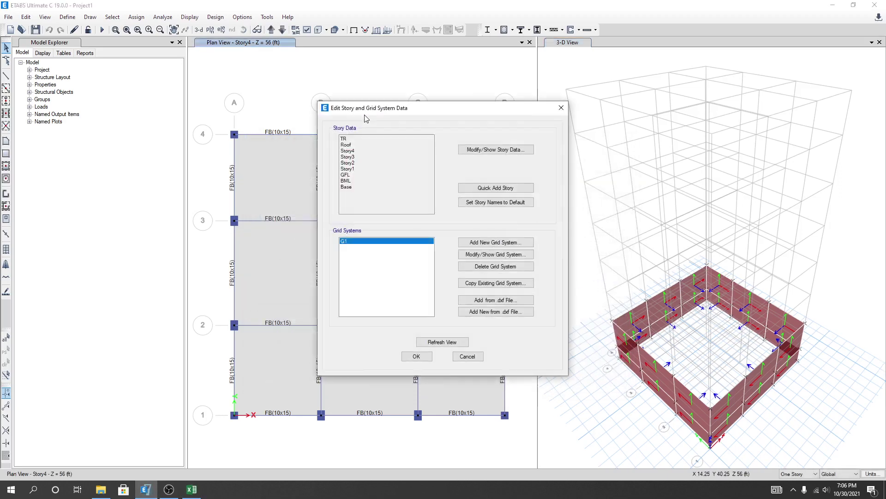
pyautogui.click(503, 150)
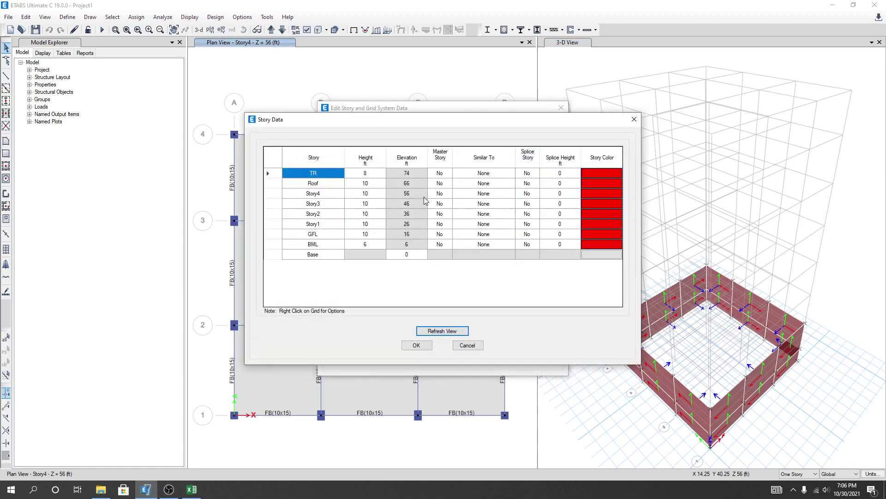
pyautogui.click(410, 173)
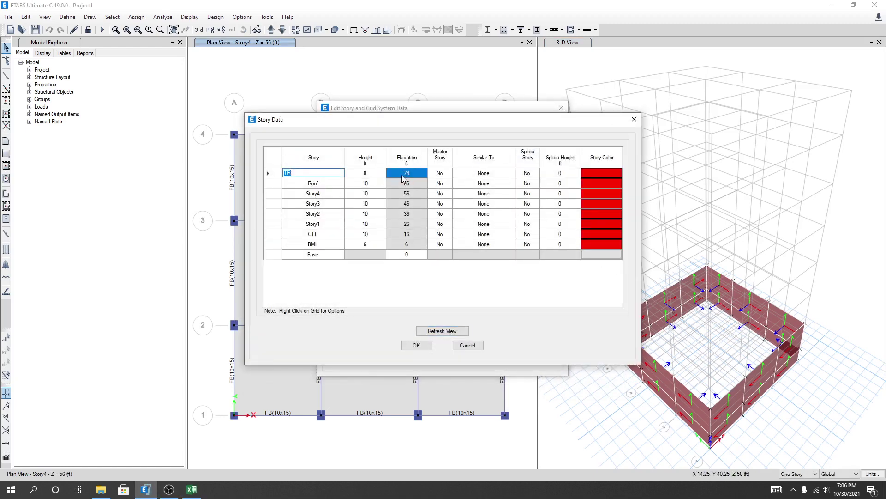
pyautogui.click(465, 346)
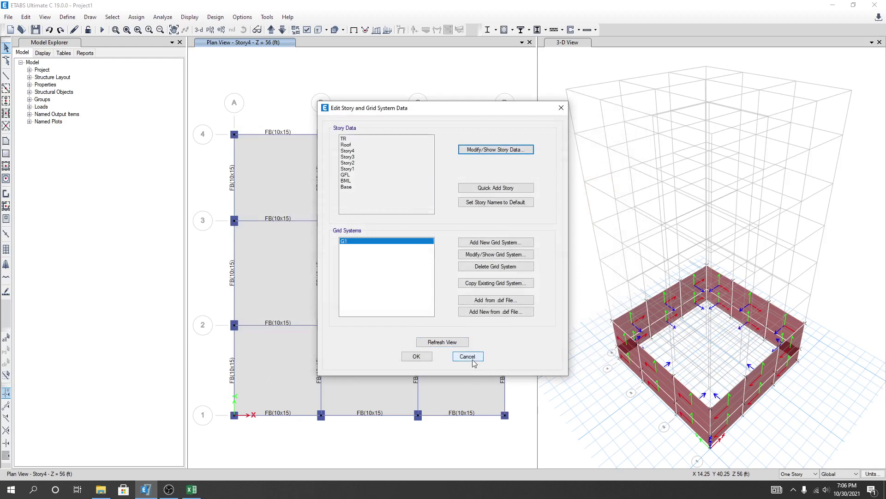
pyautogui.click(467, 356)
pyautogui.click(191, 490)
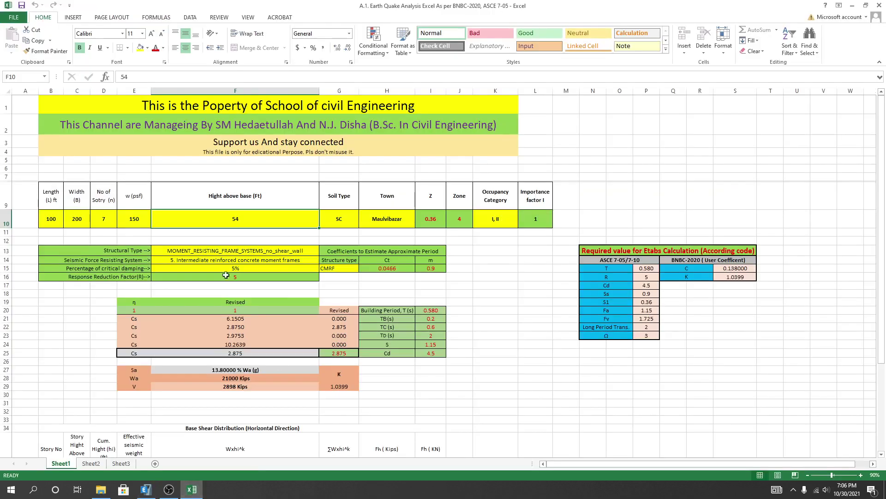
# Enter 74 ft as the height above base in F10, giving T = 0.770 and V = 2259 Kips.
pyautogui.click(145, 490)
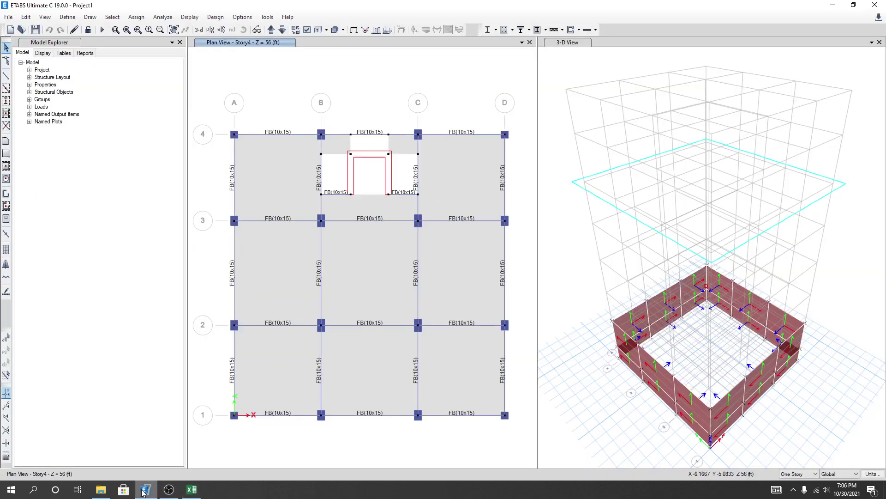
pyautogui.click(191, 490)
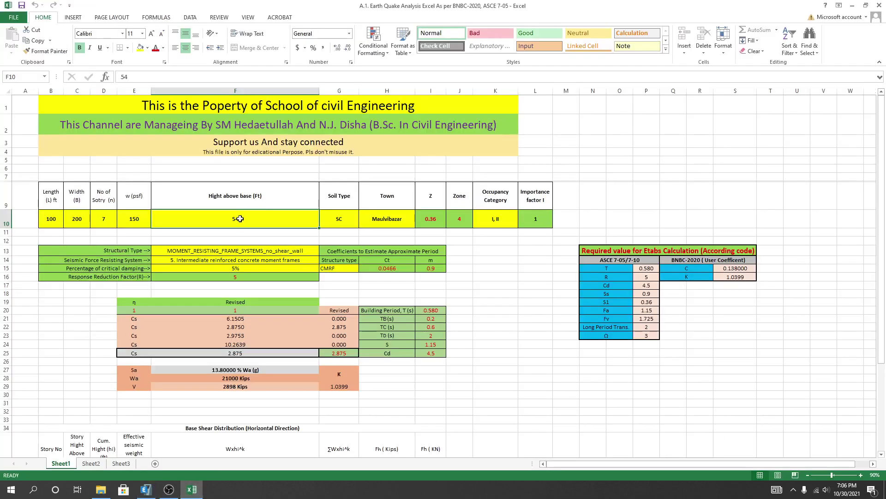
pyautogui.write('74')
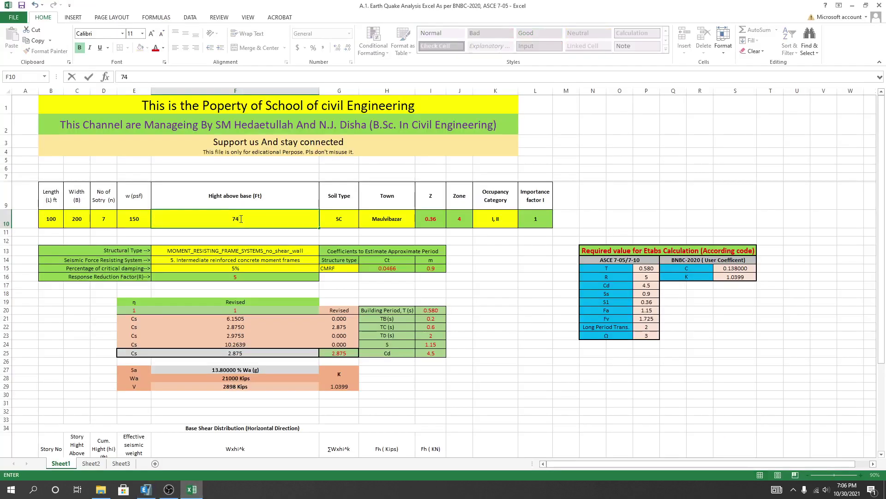
pyautogui.click(510, 333)
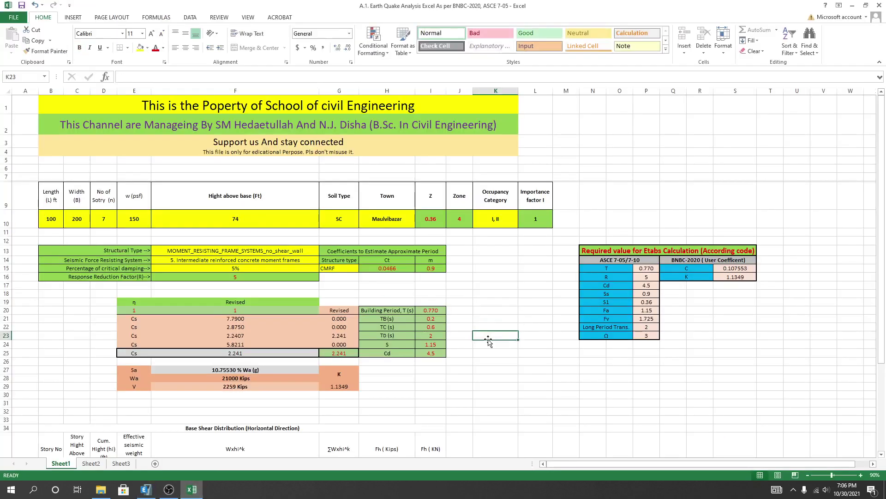
pyautogui.click(340, 217)
pyautogui.click(363, 224)
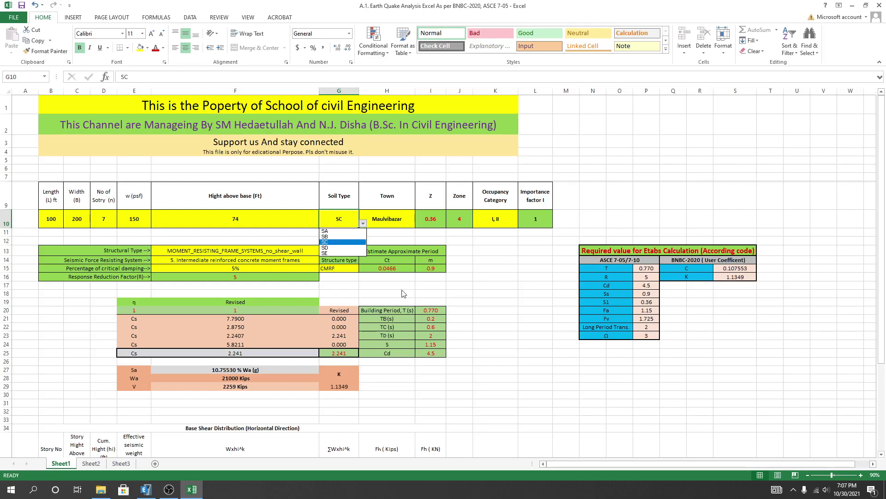
# Leave soil type unchanged, look over the Sheet2 and Sheet3 tables, and return to Sheet1.
pyautogui.click(131, 467)
pyautogui.click(120, 464)
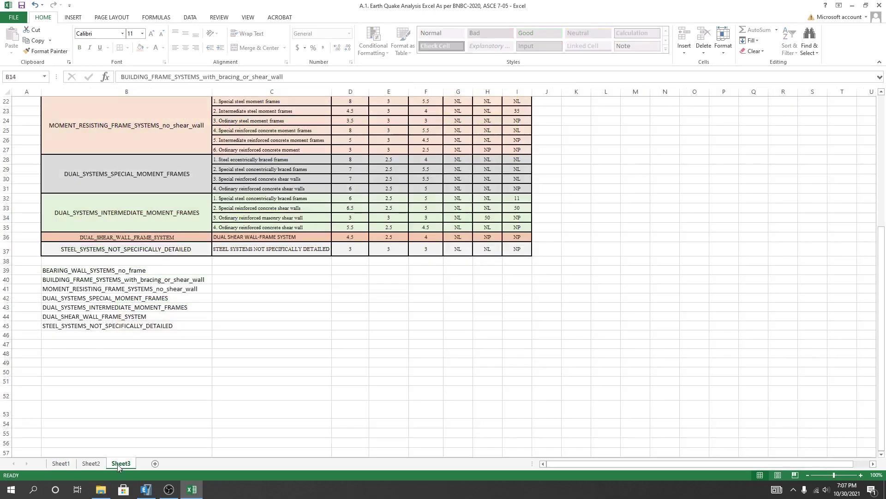
pyautogui.click(91, 463)
pyautogui.scroll(2, 123, 422)
pyautogui.scroll(-2, 123, 423)
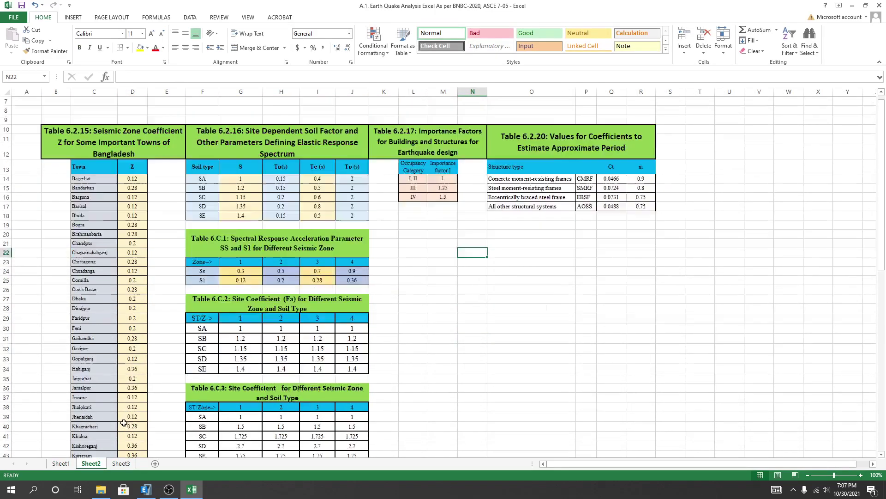
pyautogui.scroll(-5, 123, 422)
pyautogui.click(114, 464)
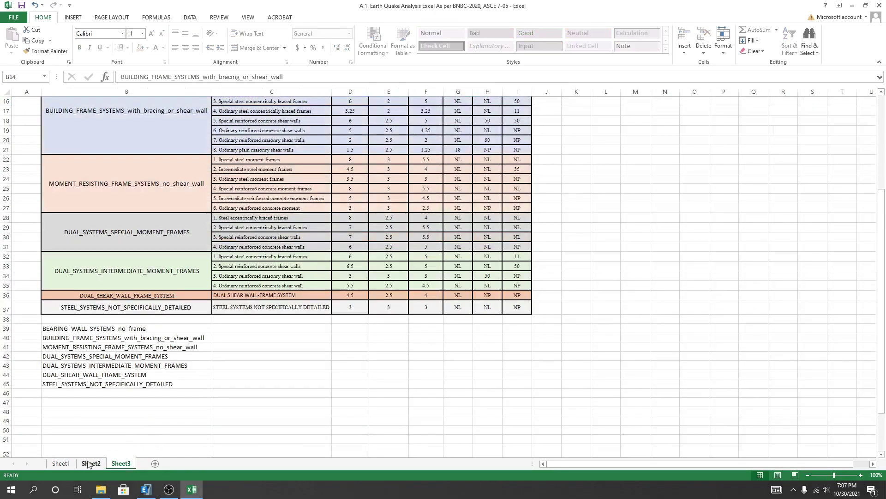
pyautogui.click(64, 464)
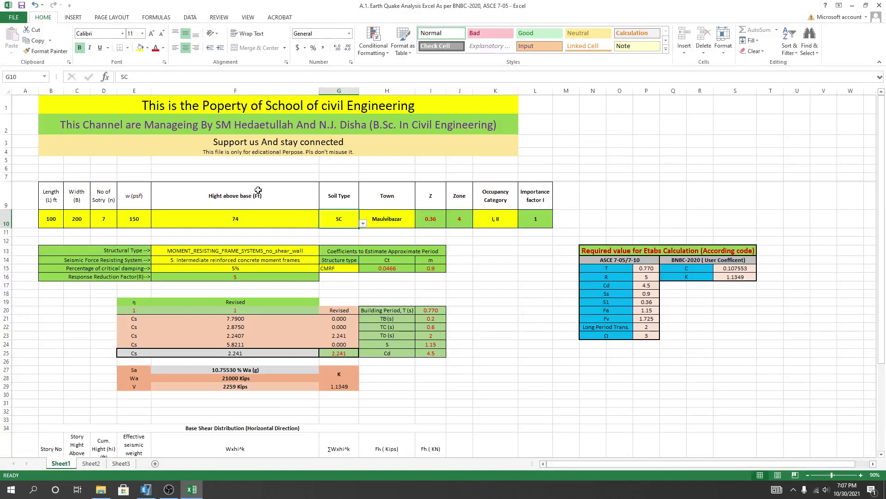
pyautogui.click(477, 297)
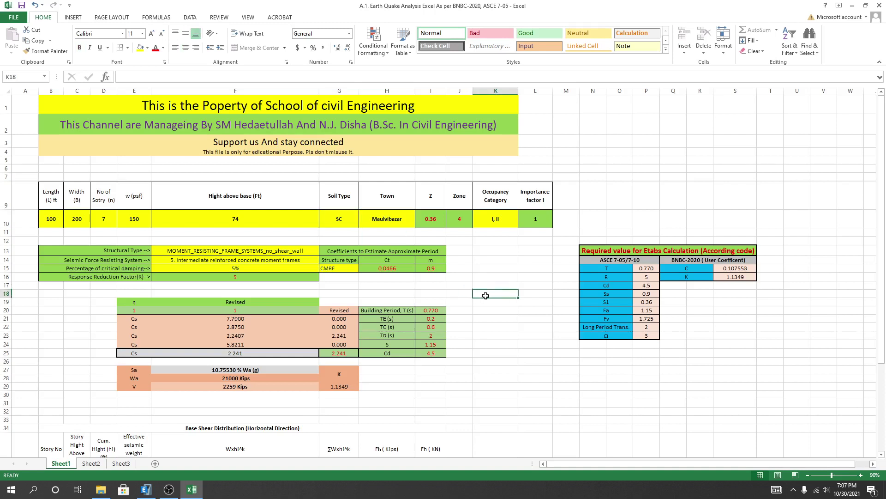
pyautogui.click(336, 222)
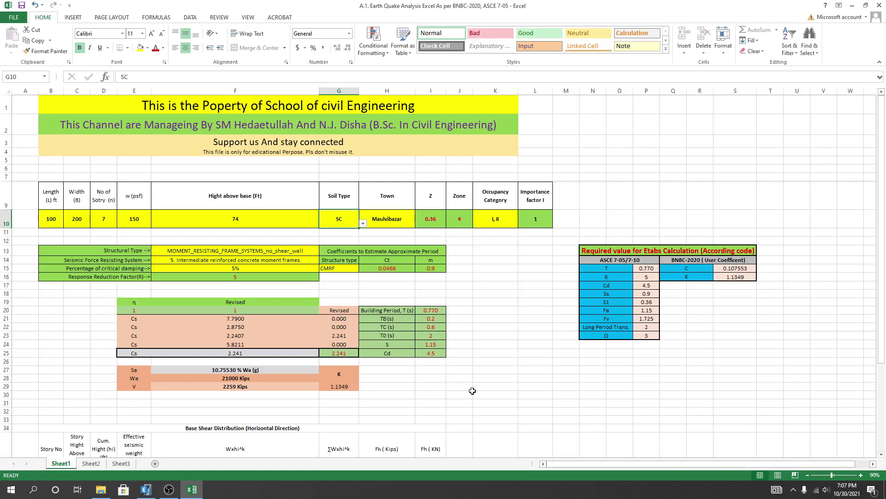
pyautogui.click(476, 344)
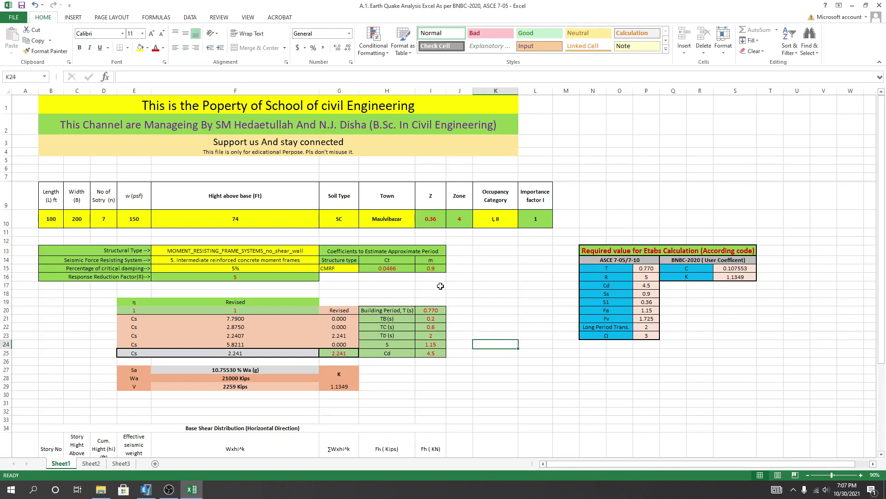
pyautogui.click(344, 218)
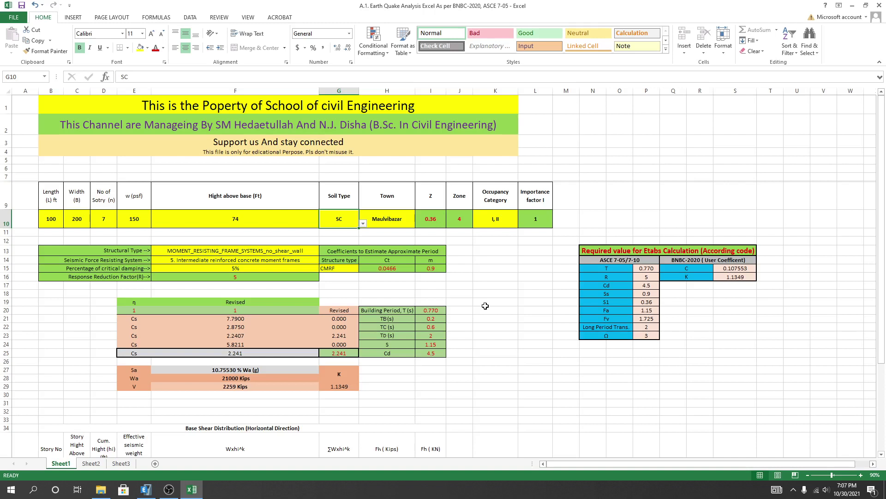
pyautogui.click(363, 223)
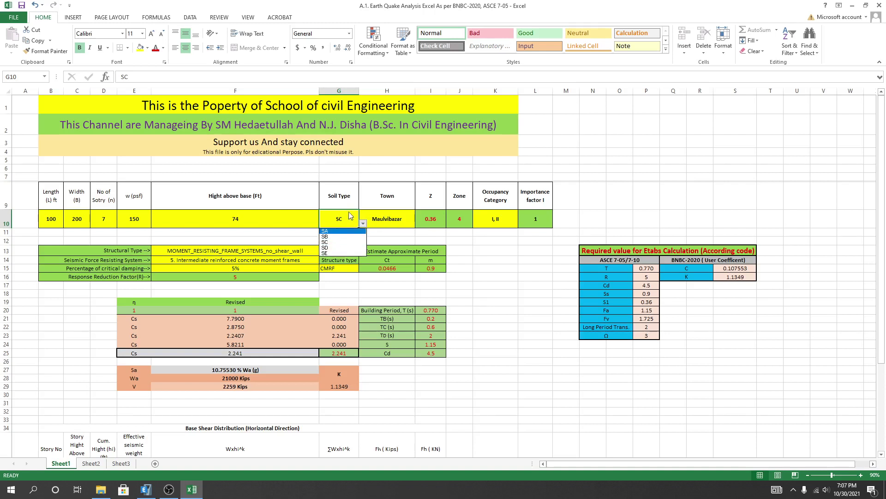
pyautogui.click(335, 242)
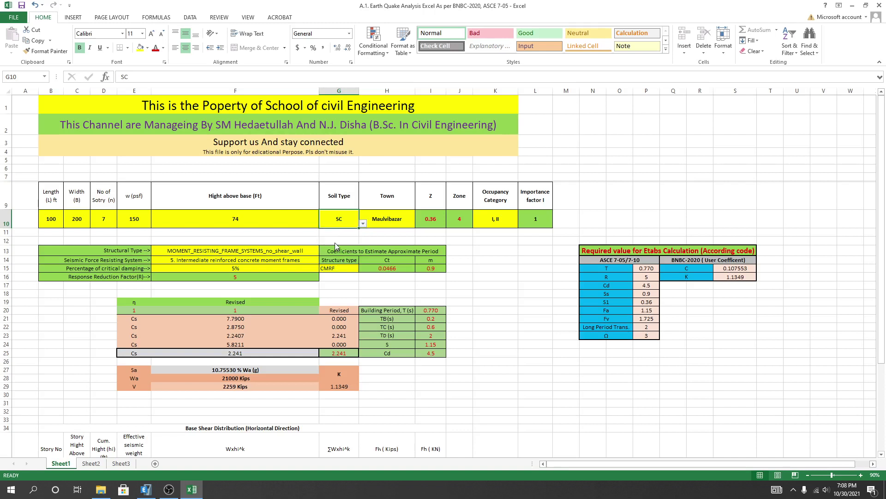
pyautogui.click(387, 221)
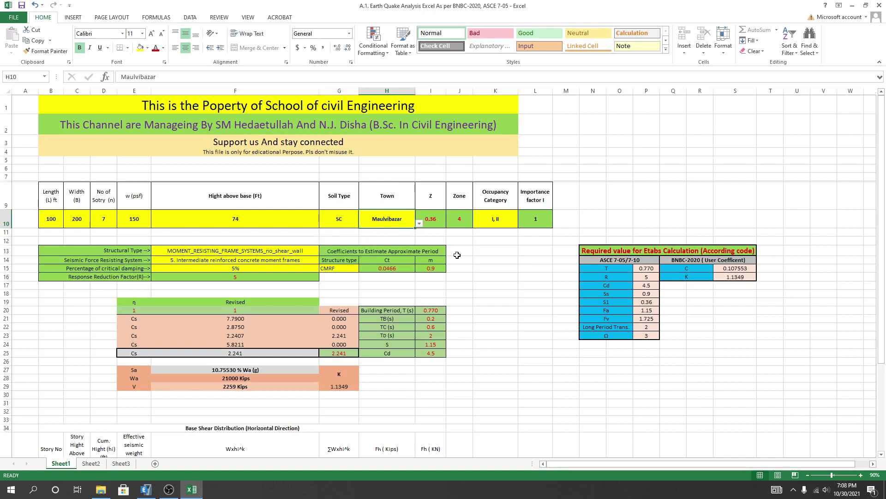
pyautogui.click(478, 253)
pyautogui.click(429, 219)
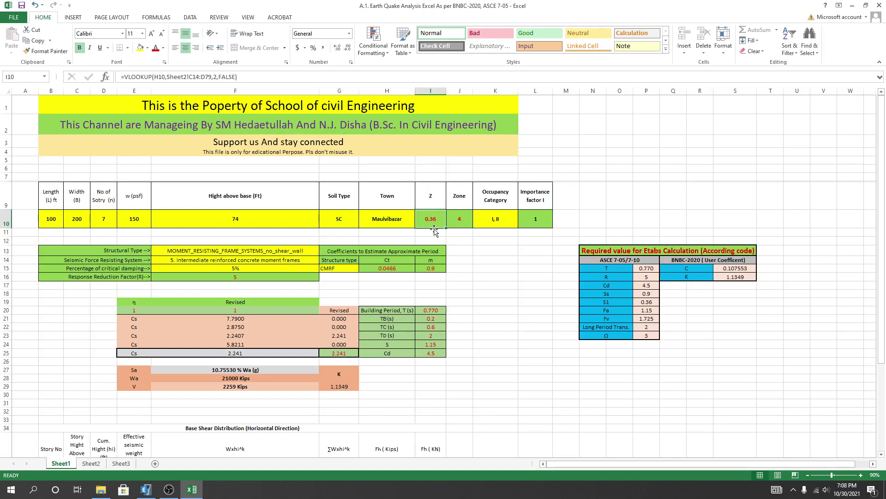
pyautogui.click(474, 259)
pyautogui.click(432, 225)
pyautogui.click(406, 223)
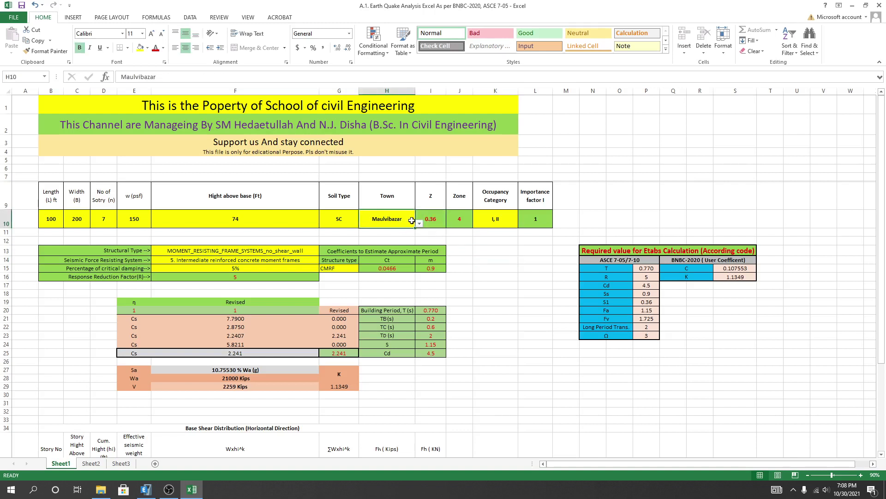
pyautogui.click(419, 223)
pyautogui.moveTo(419, 242)
pyautogui.mouseDown()
pyautogui.moveTo(422, 255)
pyautogui.moveTo(423, 243)
pyautogui.mouseUp()
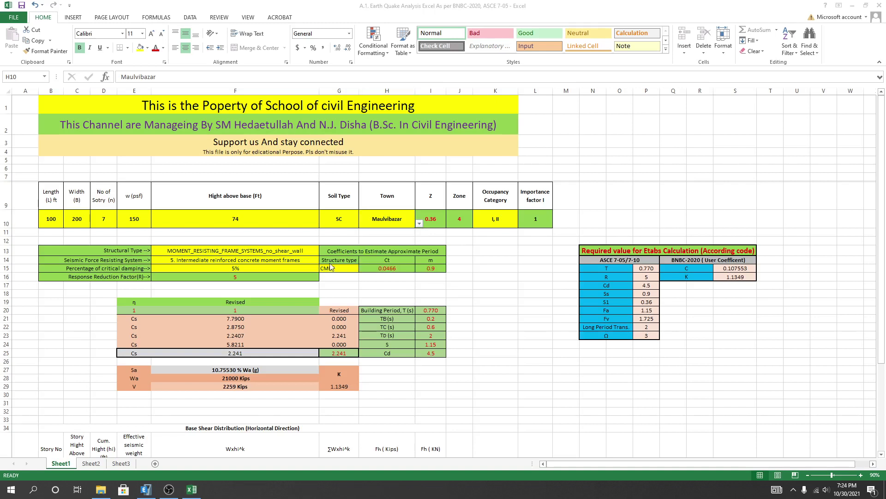
# Check the Occupancy Category options in K10, keeping I, II.
pyautogui.click(502, 219)
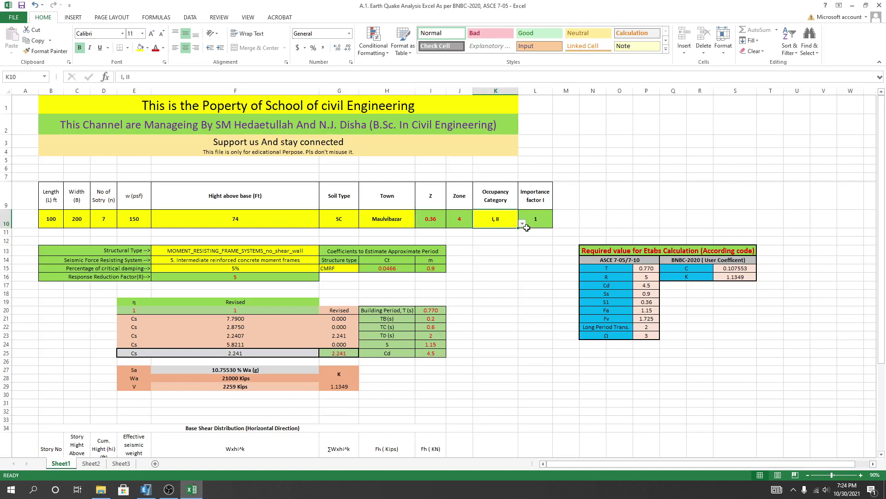
pyautogui.click(522, 224)
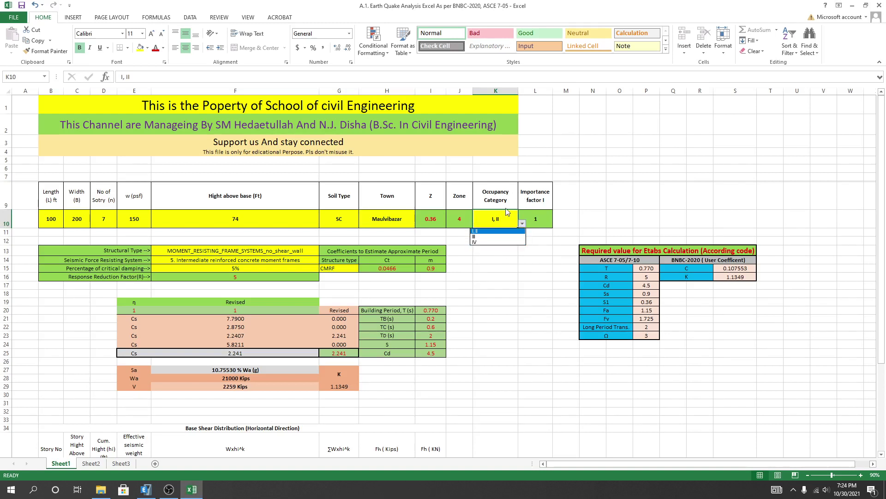
pyautogui.click(491, 231)
pyautogui.click(502, 258)
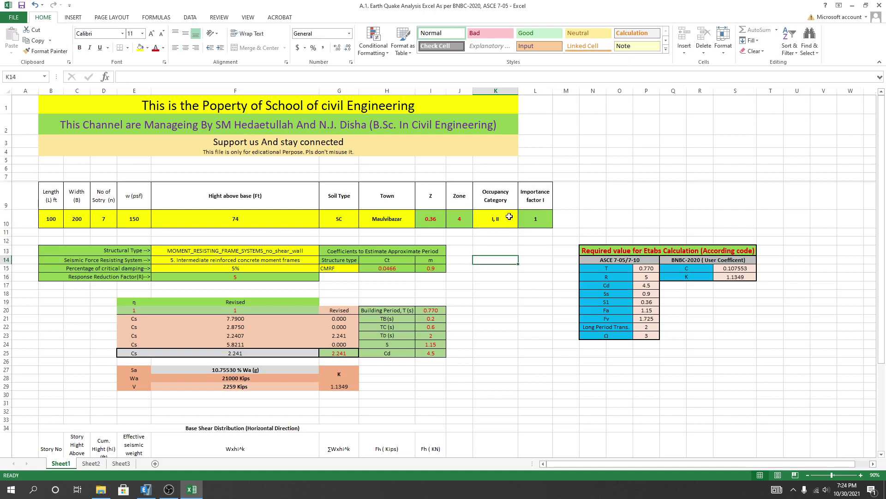
pyautogui.click(504, 285)
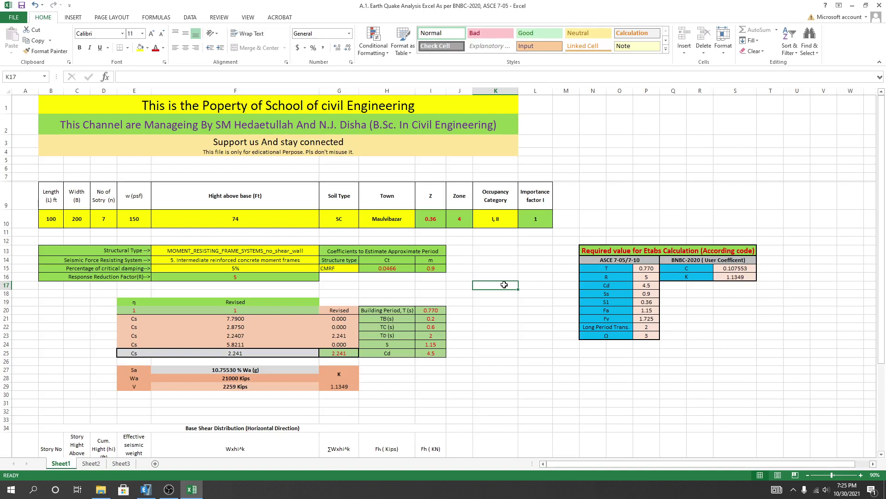
pyautogui.click(522, 320)
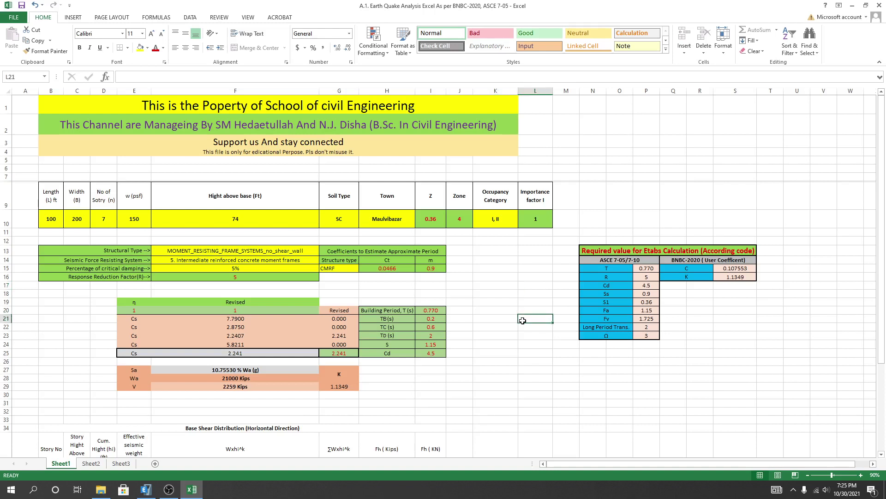
# Choose Barisal from the Town list, giving zone 1, Z = 0.12 and V = 753 Kips.
pyautogui.click(388, 225)
pyautogui.click(418, 222)
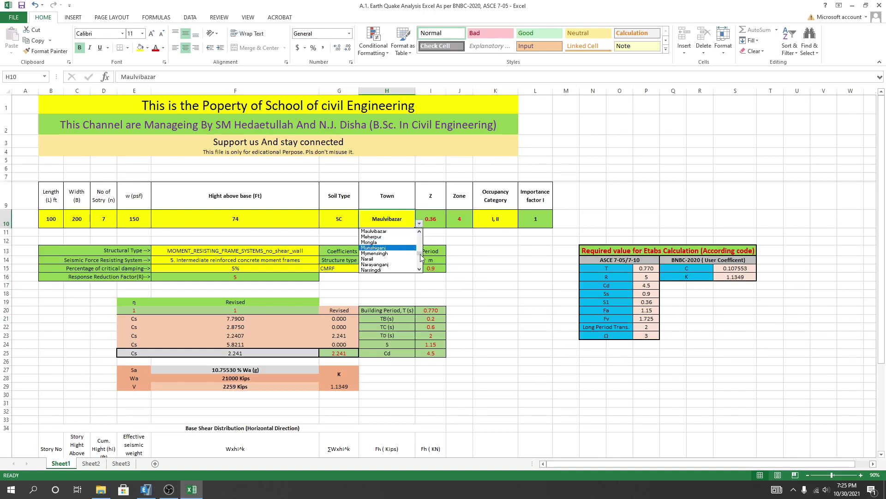
pyautogui.moveTo(420, 254); pyautogui.dragTo(420, 238)
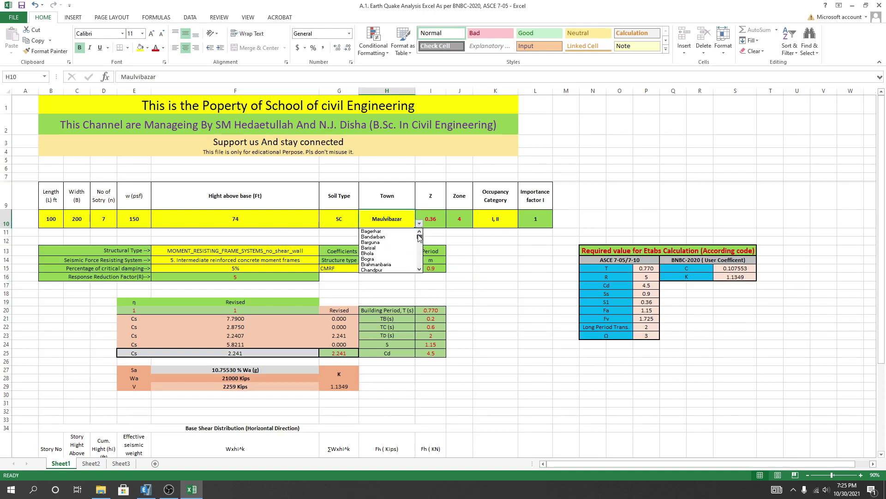
pyautogui.click(387, 249)
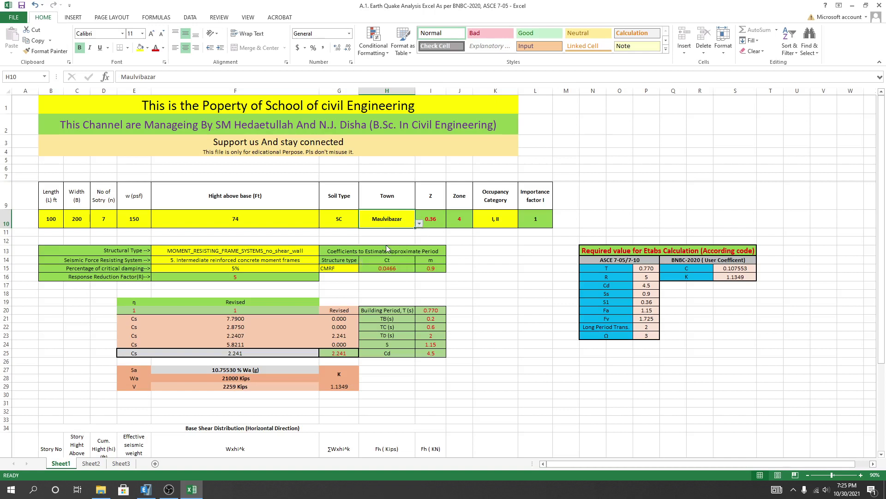
pyautogui.click(507, 251)
pyautogui.click(516, 334)
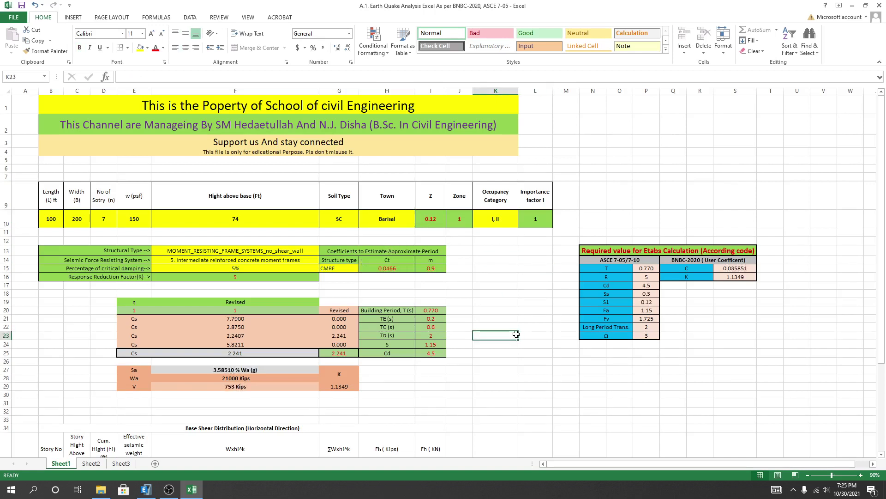
pyautogui.click(192, 250)
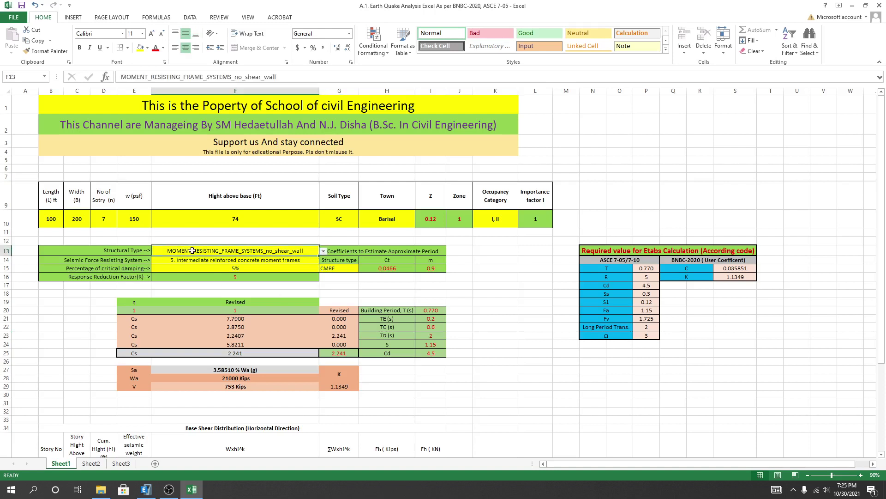
# Set structural type F13 to DUAL_SYSTEMS_SPECIAL_MOMENT_FRAMES and check the F14 resisting system options.
pyautogui.click(323, 251)
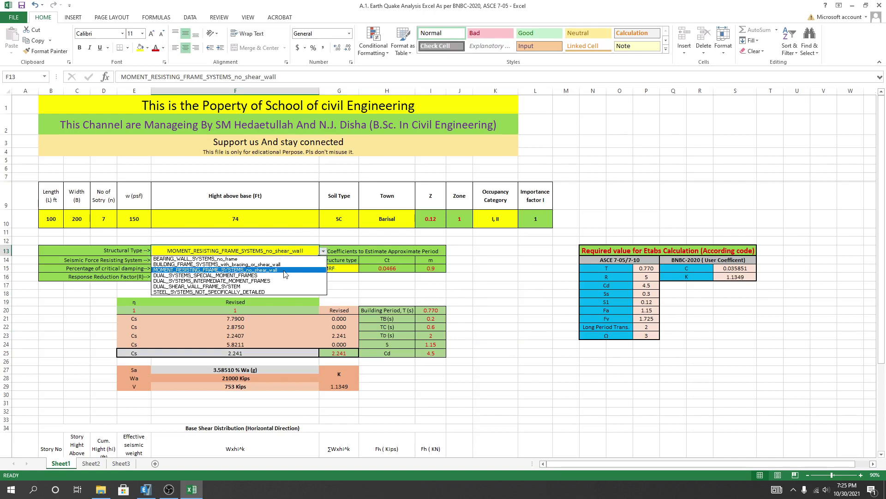
pyautogui.click(229, 276)
pyautogui.click(230, 261)
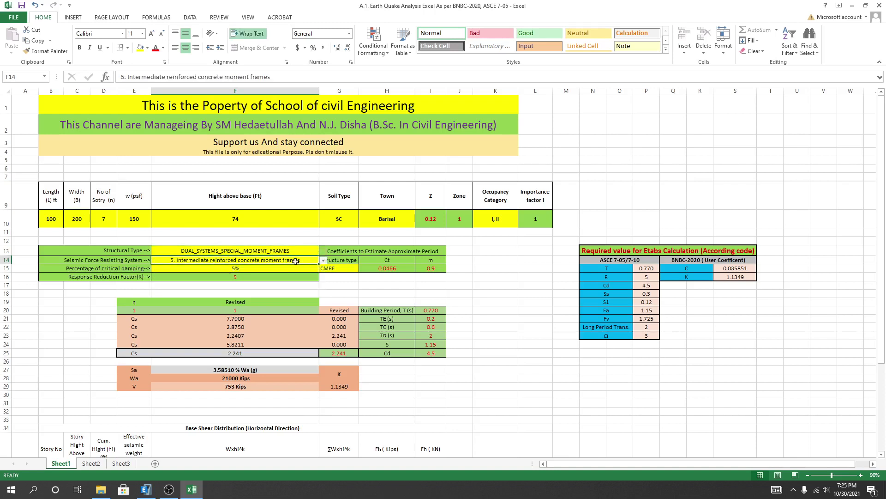
pyautogui.click(323, 261)
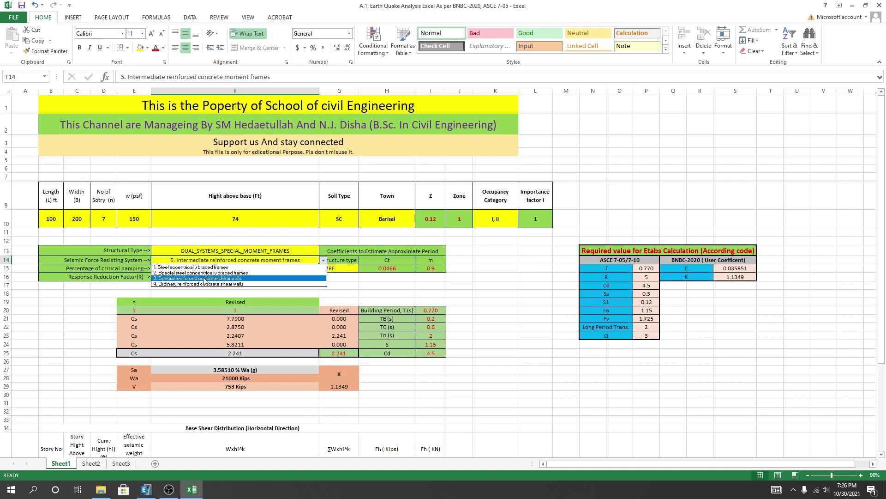
# Leave the resisting system unchanged, check the damping cell, and keep CMRF as structure type in G15.
pyautogui.press('Escape')
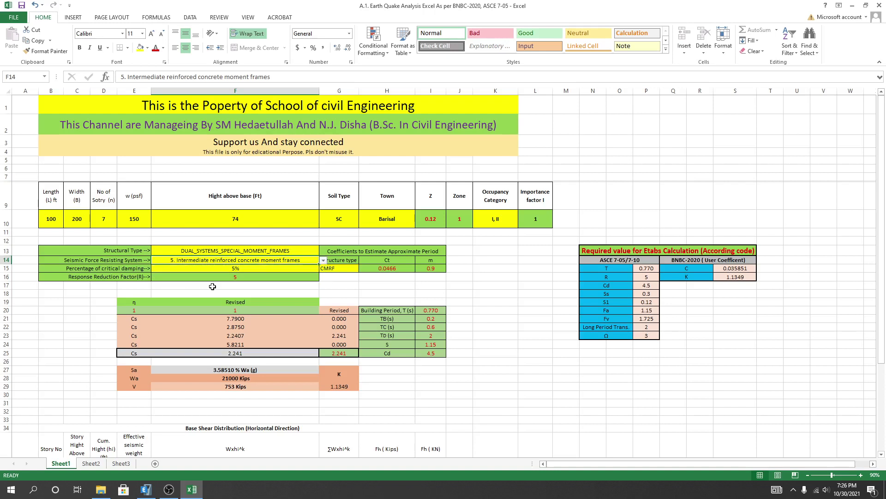
pyautogui.click(308, 269)
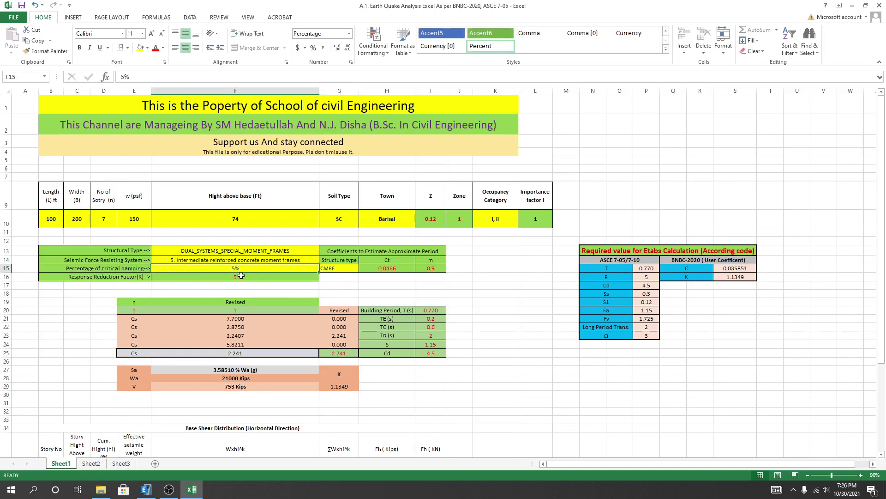
pyautogui.click(346, 292)
pyautogui.click(247, 270)
pyautogui.click(326, 289)
pyautogui.click(269, 268)
pyautogui.click(338, 267)
pyautogui.click(361, 269)
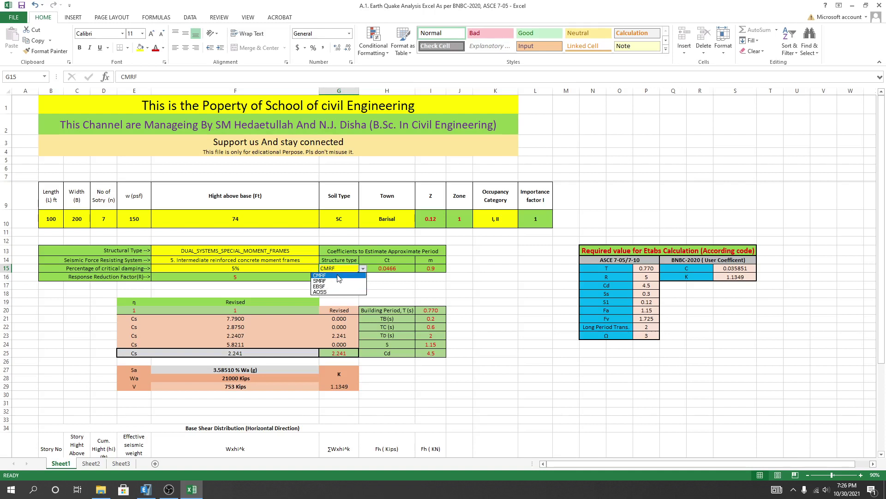
pyautogui.click(333, 276)
pyautogui.click(356, 282)
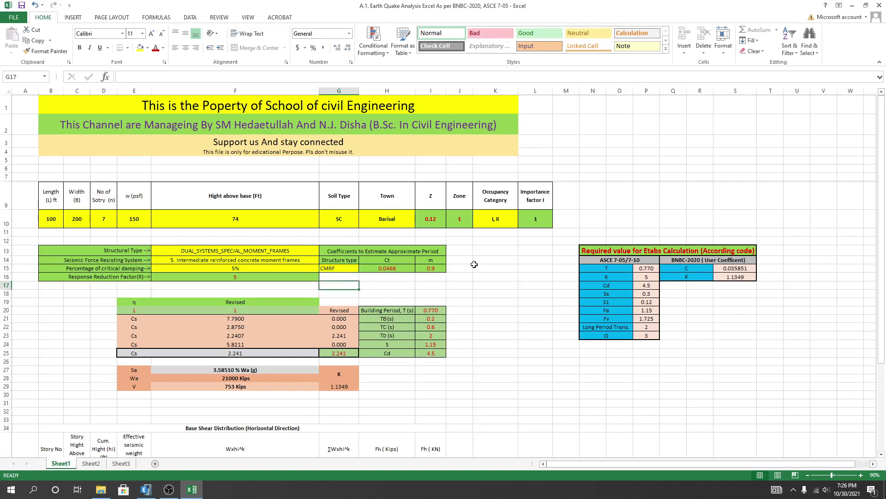
# Review the required ETABS values in P15:P23, then switch to the ETABS model.
pyautogui.moveTo(649, 268); pyautogui.dragTo(651, 335)
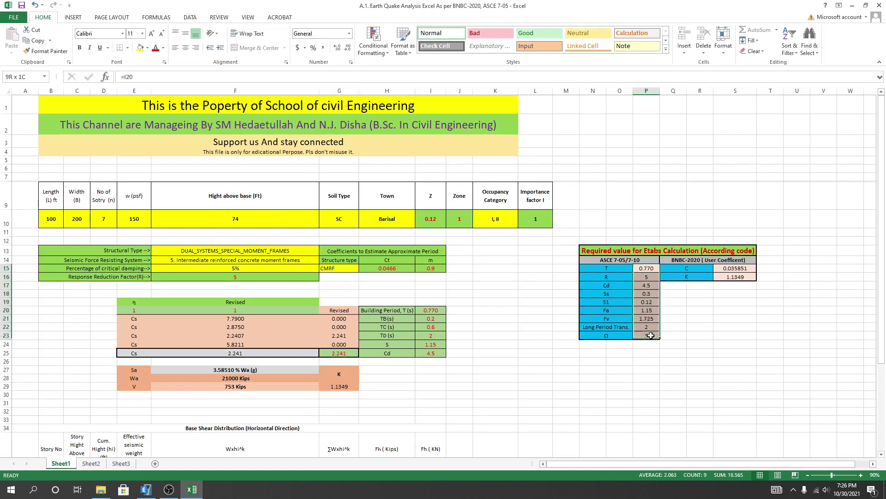
pyautogui.click(570, 360)
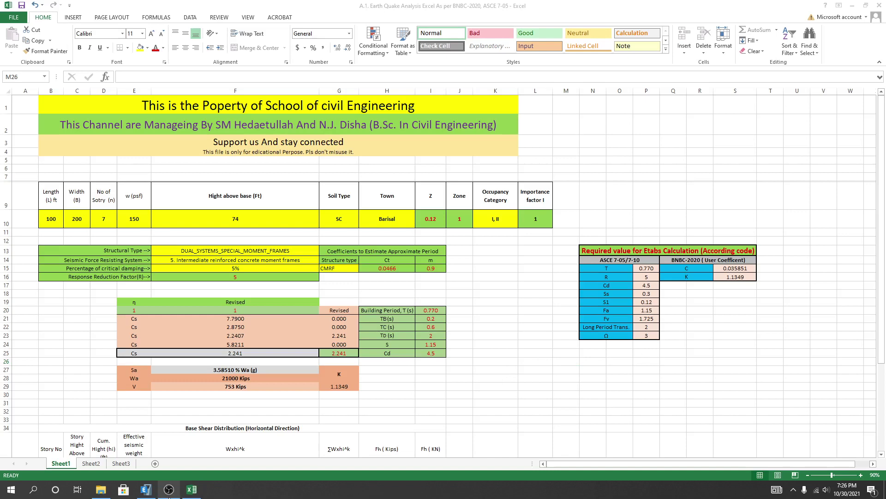
pyautogui.click(145, 489)
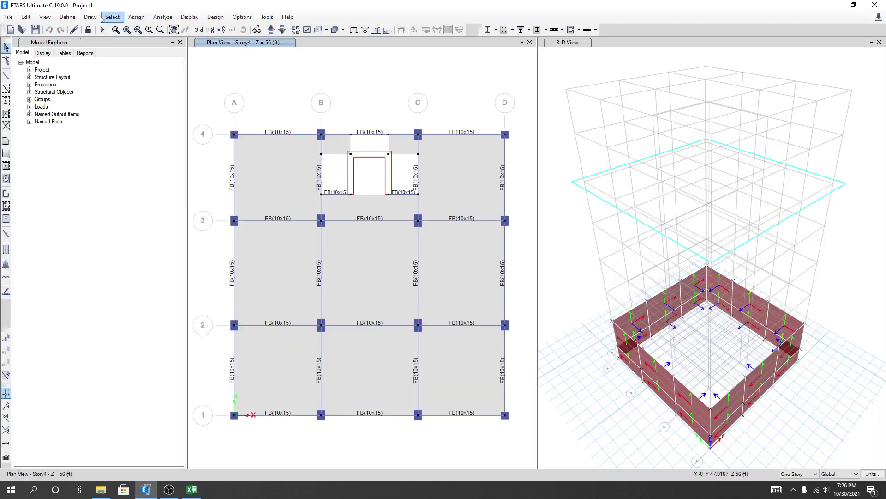
# Restore ETABS from full screen, narrow its window, and stretch it to full screen height.
pyautogui.click(69, 18)
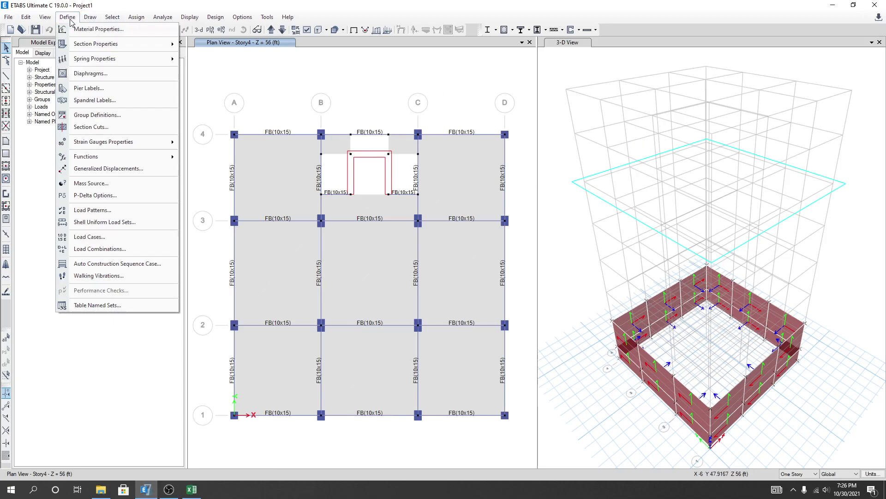
pyautogui.click(331, 5)
pyautogui.doubleClick(344, 6)
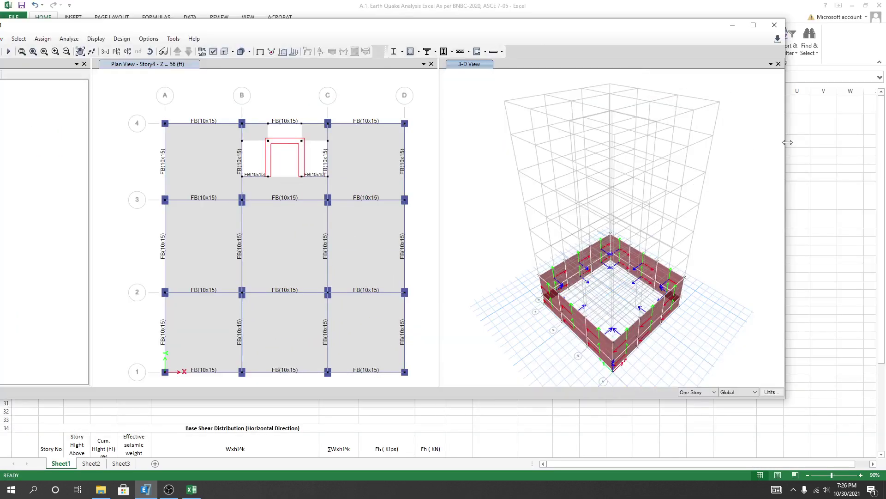
pyautogui.moveTo(784, 147); pyautogui.dragTo(743, 147)
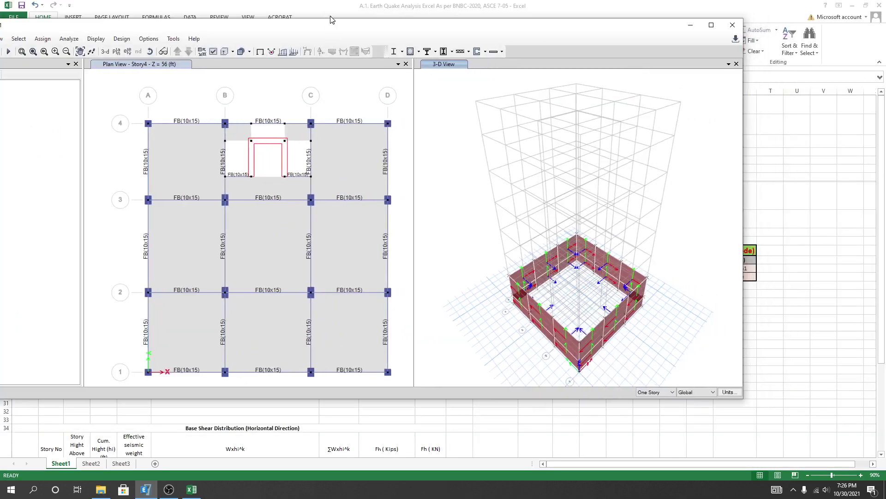
pyautogui.moveTo(331, 19); pyautogui.dragTo(330, 1)
# Place the Excel sheet to the right of ETABS so both windows stay visible.
pyautogui.moveTo(812, 5); pyautogui.dragTo(699, 13)
pyautogui.moveTo(705, 388); pyautogui.dragTo(767, 392)
pyautogui.moveTo(608, 10); pyautogui.dragTo(872, 11)
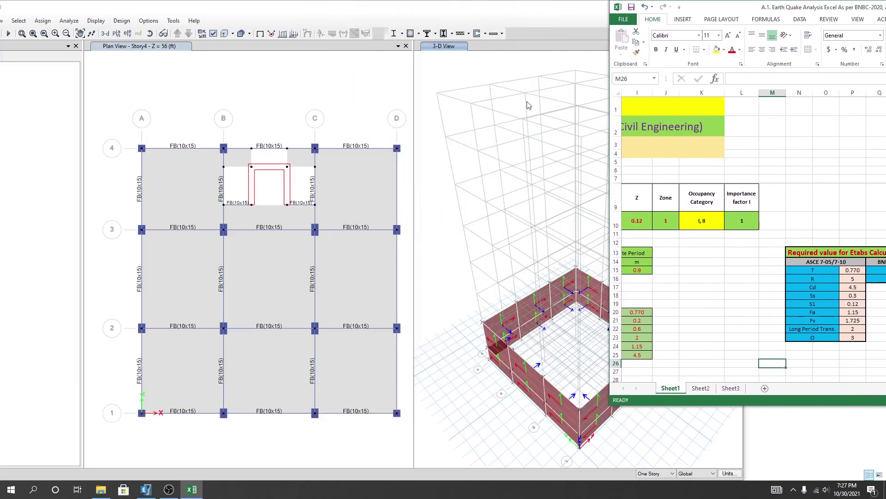
pyautogui.click(459, 13)
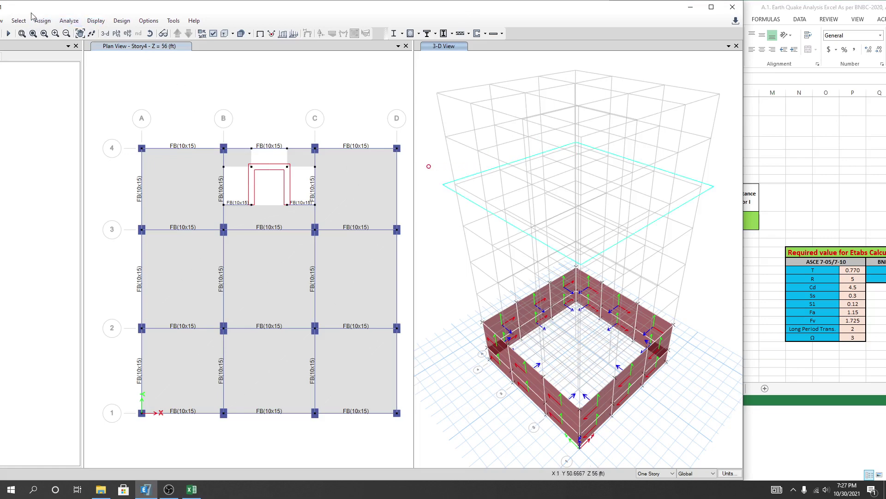
pyautogui.moveTo(50, 8); pyautogui.dragTo(83, 7)
pyautogui.click(12, 20)
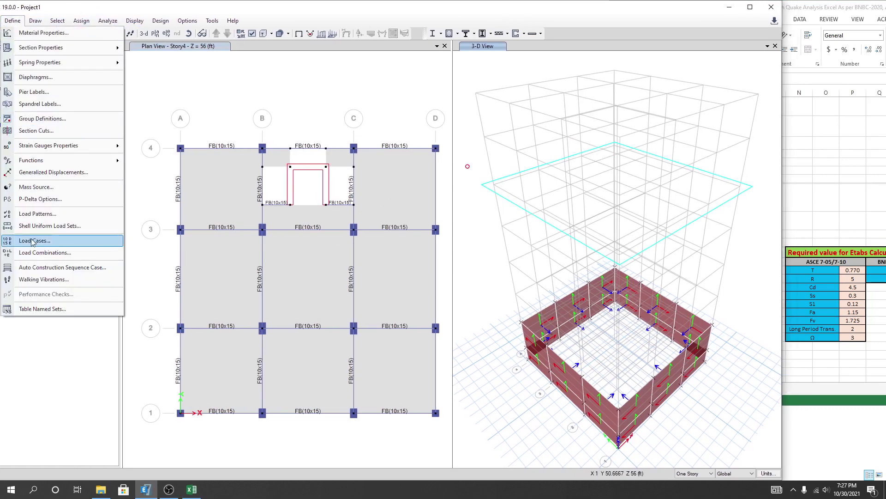
# Open the ASCE 7-05 seismic loading parameters for load pattern EQx and move the dialog left.
pyautogui.click(44, 213)
pyautogui.click(283, 261)
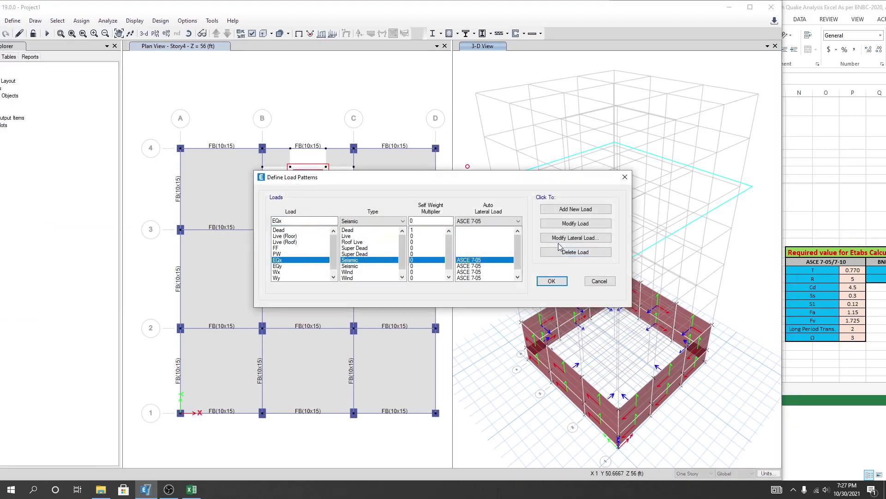
pyautogui.click(575, 237)
pyautogui.moveTo(468, 119); pyautogui.dragTo(266, 124)
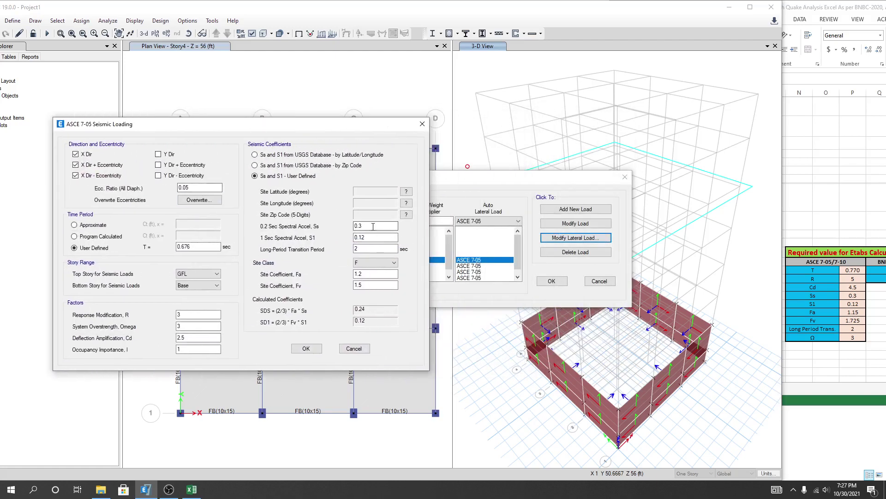
# Check Ss 0.3, S1 and the 2 sec long-period transition against the spreadsheet.
pyautogui.moveTo(372, 226); pyautogui.dragTo(286, 226)
pyautogui.click(378, 236)
pyautogui.click(371, 237)
pyautogui.press('Tab')
pyautogui.click(372, 247)
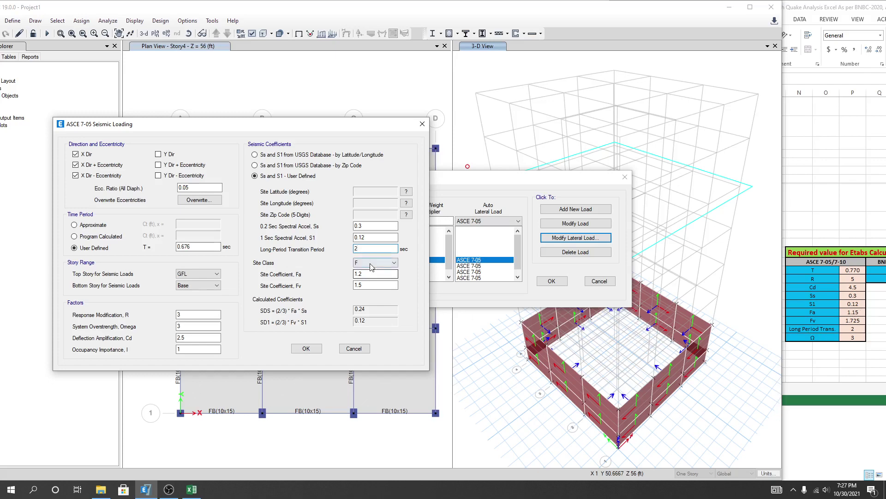
pyautogui.click(371, 264)
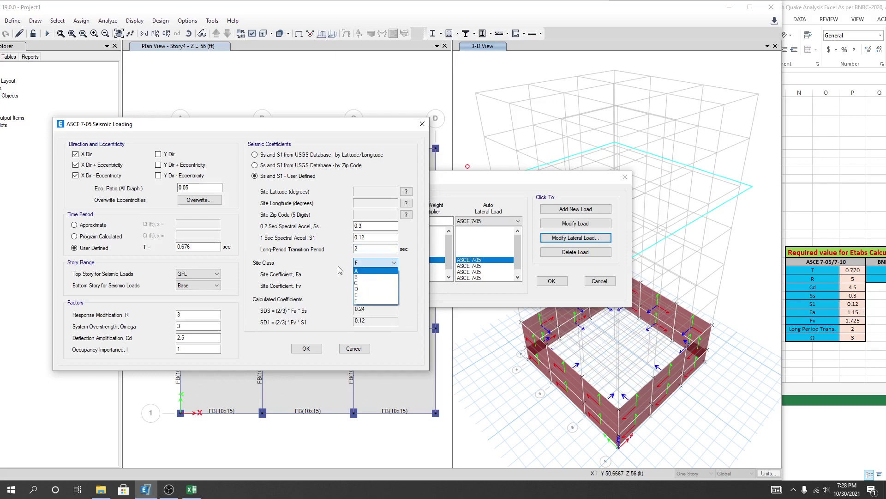
# Keep site class F, enter Fa 1.15 and Fv 1.725, and select R to replace with 5.
pyautogui.click(361, 305)
pyautogui.press('Tab')
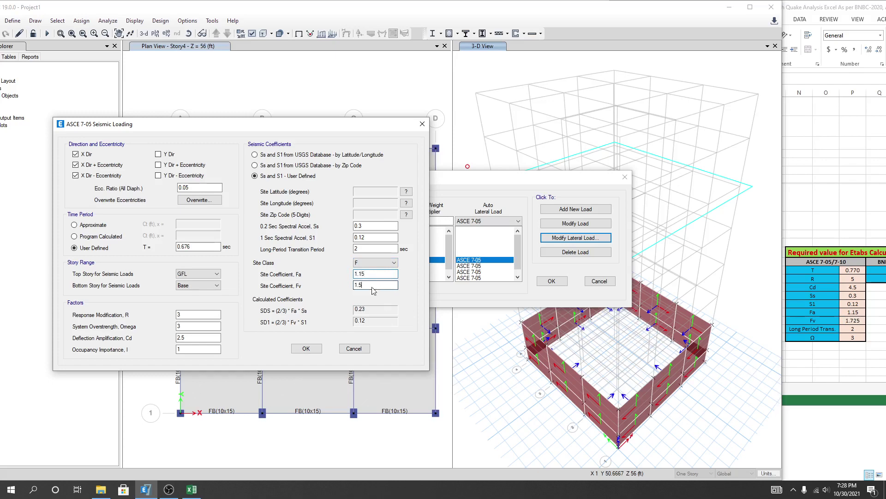
pyautogui.press('Tab')
pyautogui.click(368, 285)
pyautogui.press('Tab')
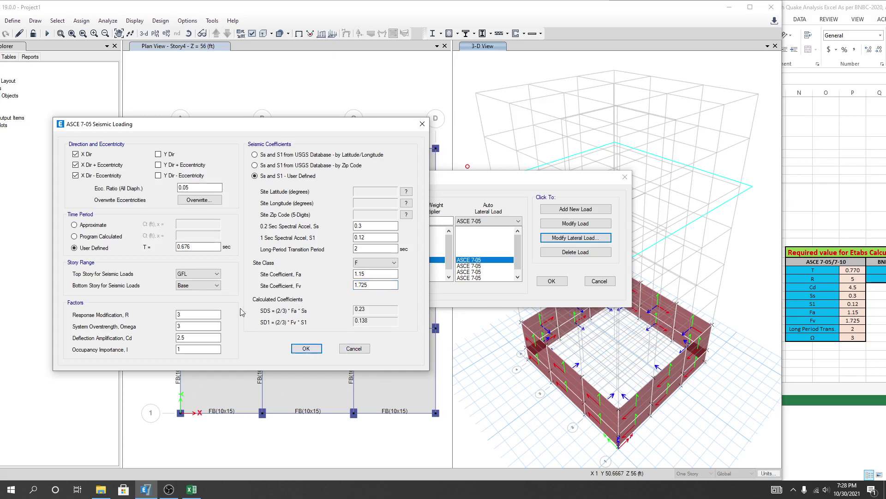
pyautogui.doubleClick(199, 314)
# Enter Cd 4.5, check Omega and I against Excel, set user-defined T to 0.770 sec, and accept.
pyautogui.press('Tab')
pyautogui.press('Tab')
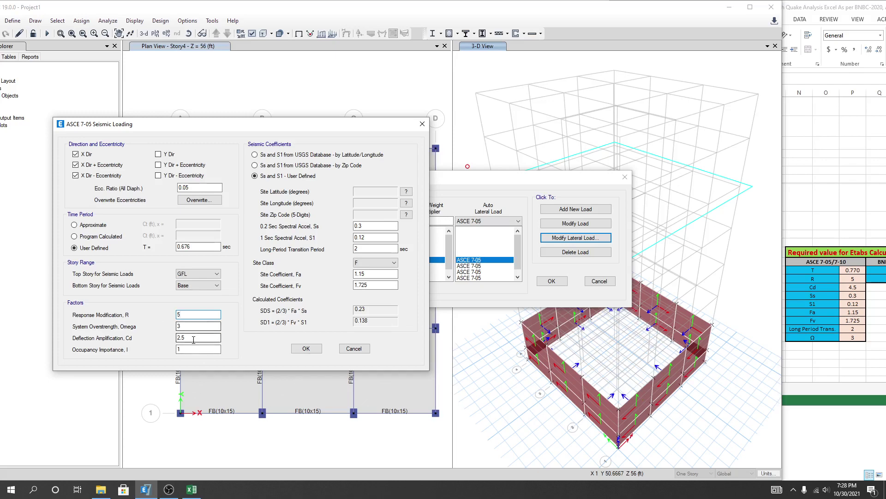
pyautogui.write('4')
pyautogui.doubleClick(197, 326)
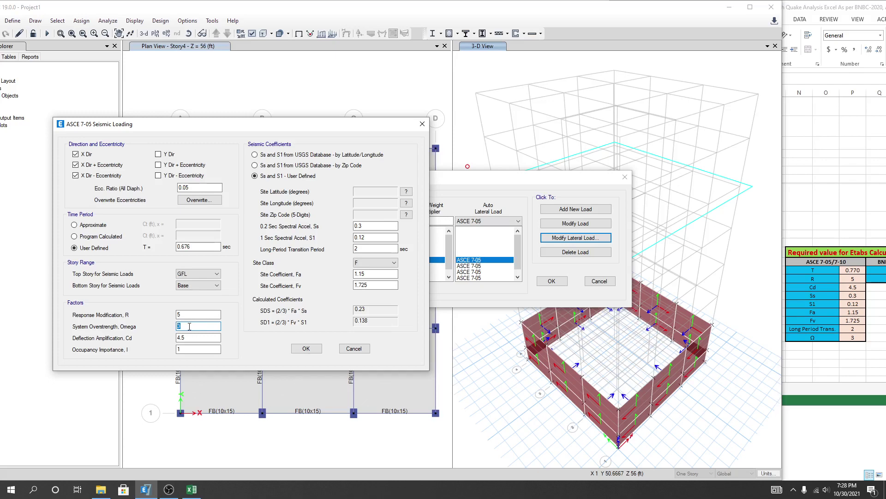
pyautogui.click(188, 350)
pyautogui.click(826, 196)
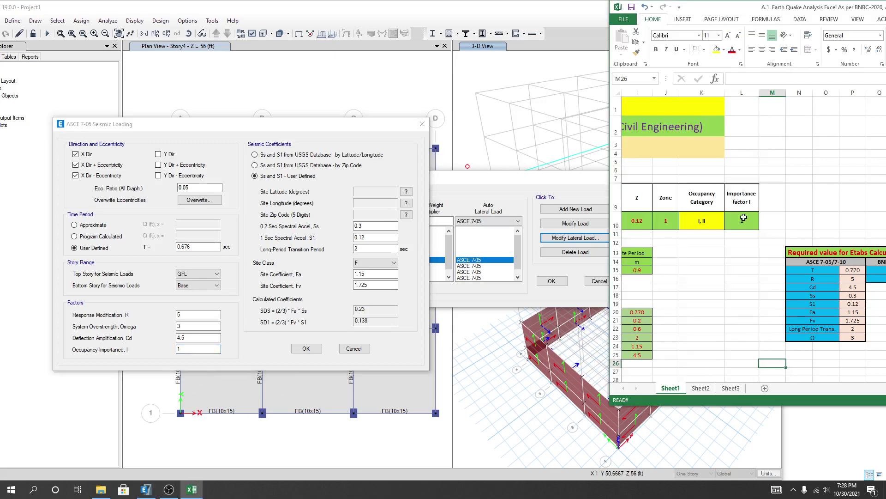
pyautogui.click(195, 341)
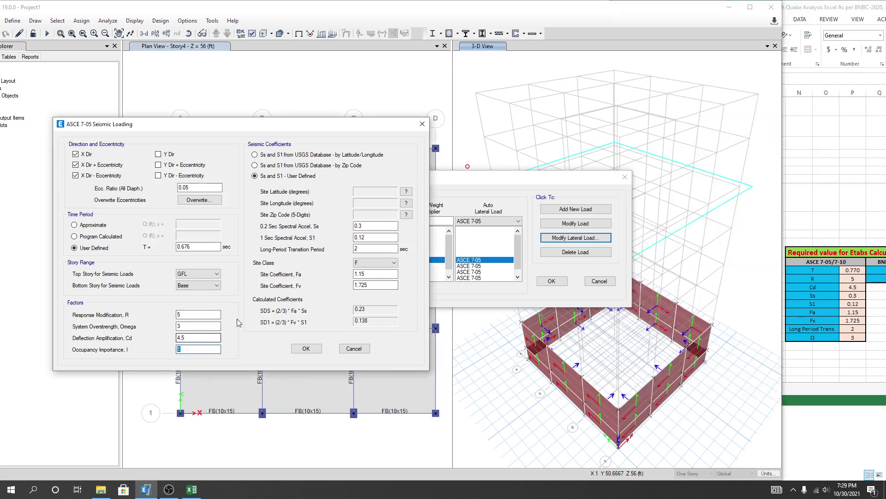
pyautogui.moveTo(217, 246); pyautogui.dragTo(176, 245)
pyautogui.write('0.')
pyautogui.click(307, 349)
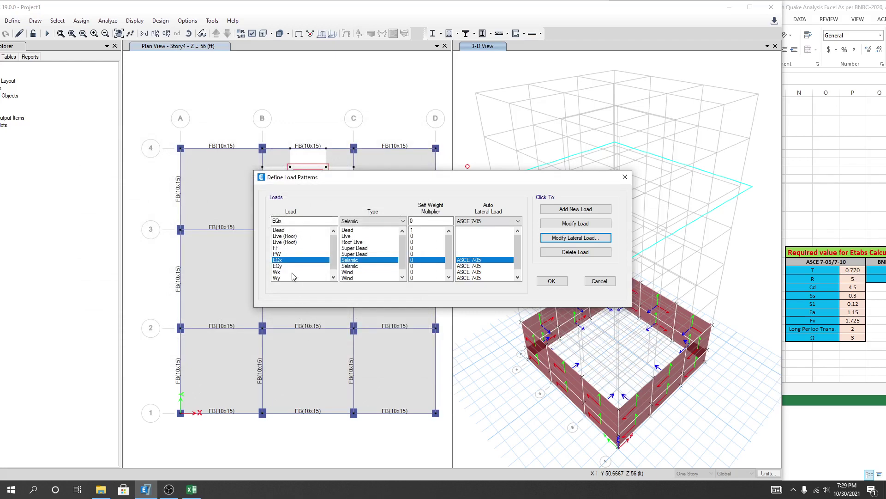
# Open EQy's ASCE 7-05 parameters and check S1 0.12, the transition period, Fa 1.15 and Fv.
pyautogui.click(277, 267)
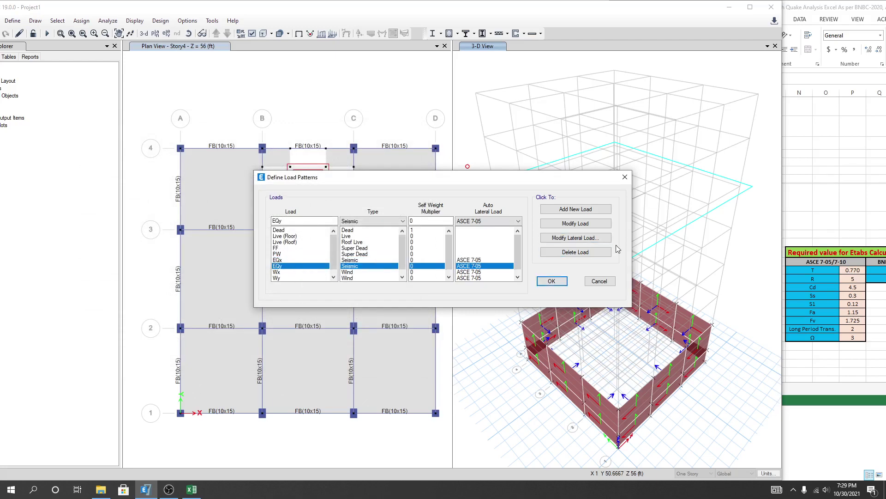
pyautogui.click(583, 237)
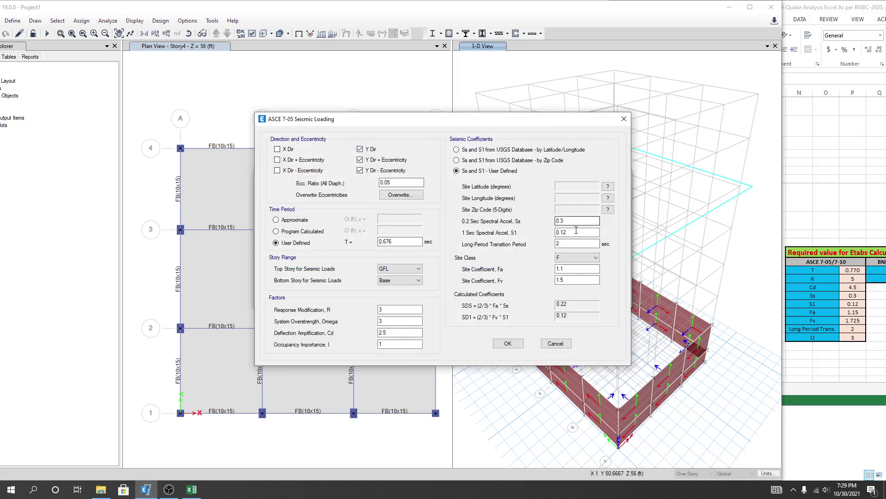
pyautogui.moveTo(582, 232); pyautogui.dragTo(486, 233)
pyautogui.hotkey('shift', 'Tab')
pyautogui.press('Tab')
pyautogui.press('Tab')
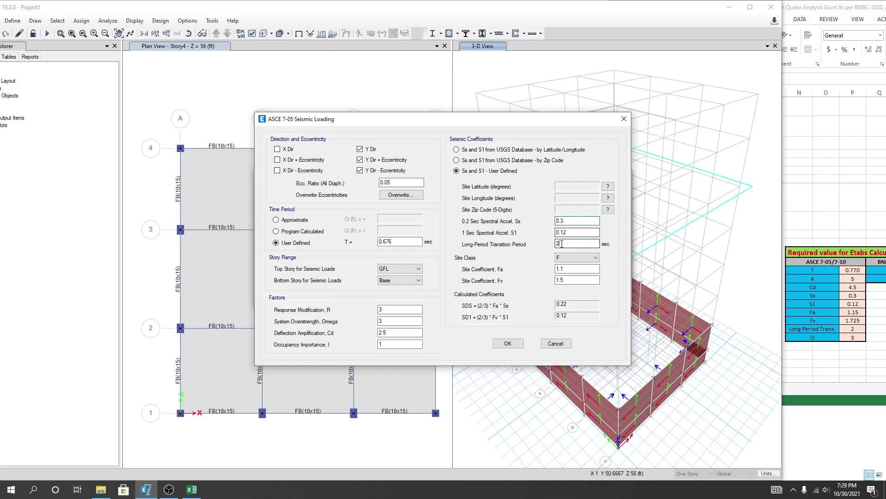
pyautogui.click(570, 271)
pyautogui.click(563, 280)
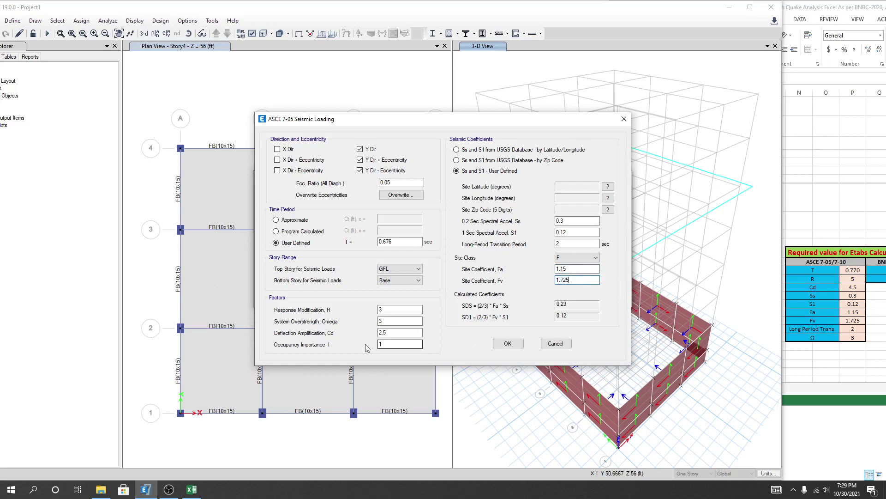
# Set EQy's R to 5, Cd to 4.5, top story TR and period 0.770 sec, then accept.
pyautogui.doubleClick(387, 308)
pyautogui.write('5')
pyautogui.doubleClick(404, 320)
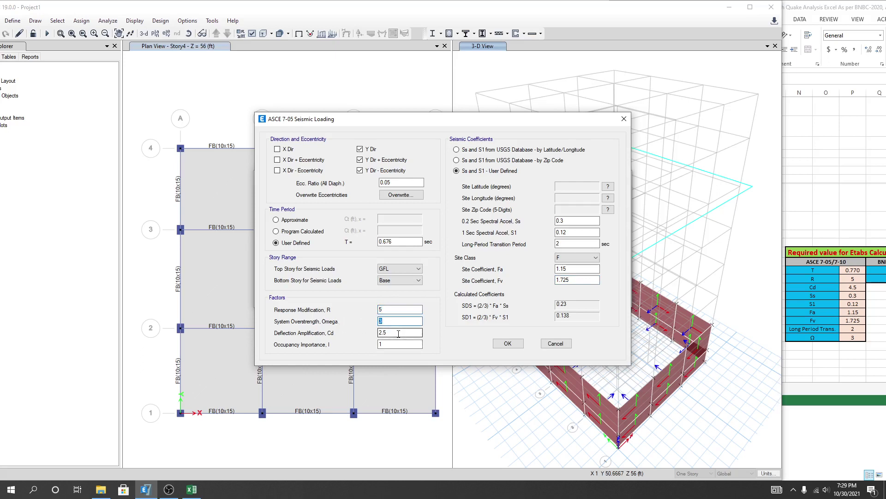
pyautogui.doubleClick(396, 333)
pyautogui.write('4')
pyautogui.press('Tab')
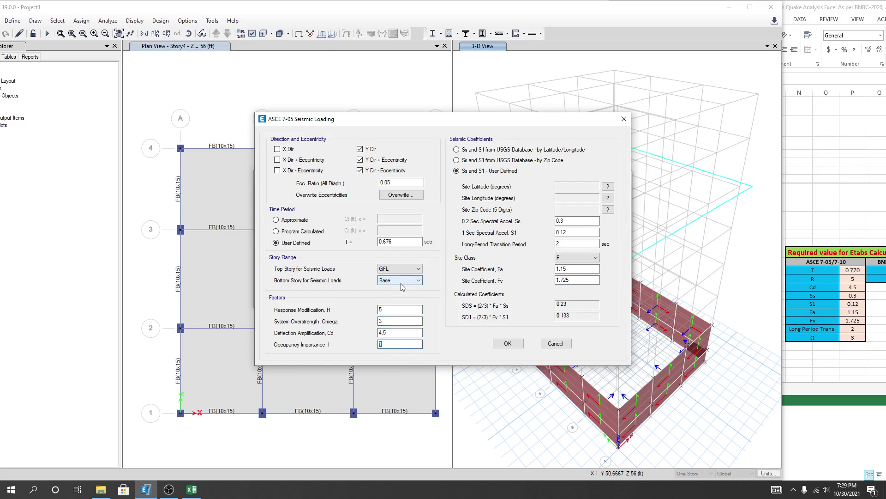
pyautogui.click(398, 269)
pyautogui.click(387, 277)
pyautogui.moveTo(401, 242); pyautogui.dragTo(385, 242)
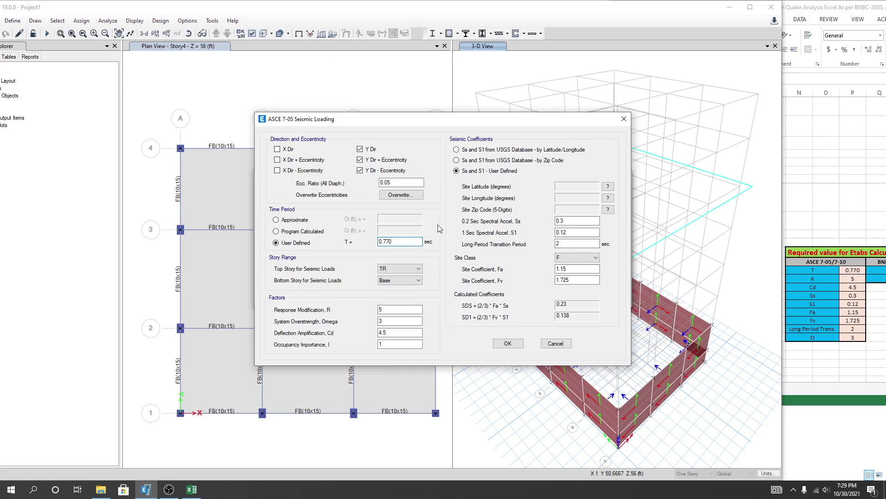
pyautogui.click(507, 343)
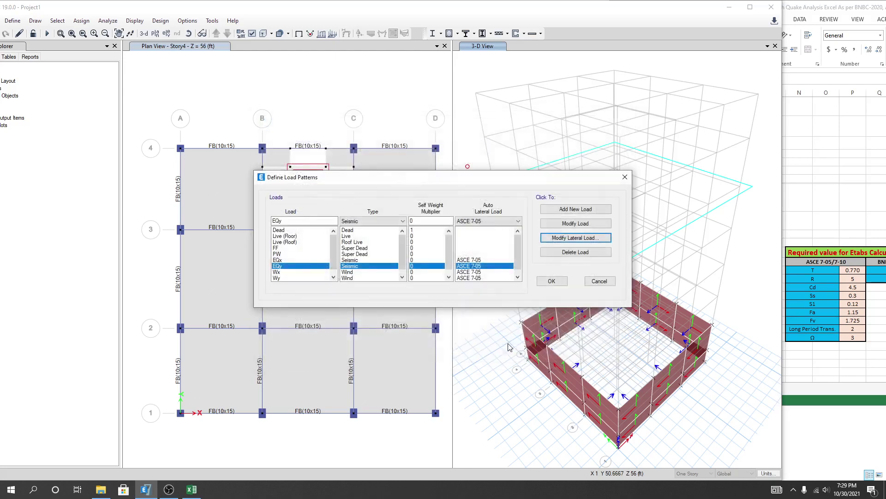
# Confirm the load patterns, widen the plan view pane, and close the Excel workbook.
pyautogui.click(553, 282)
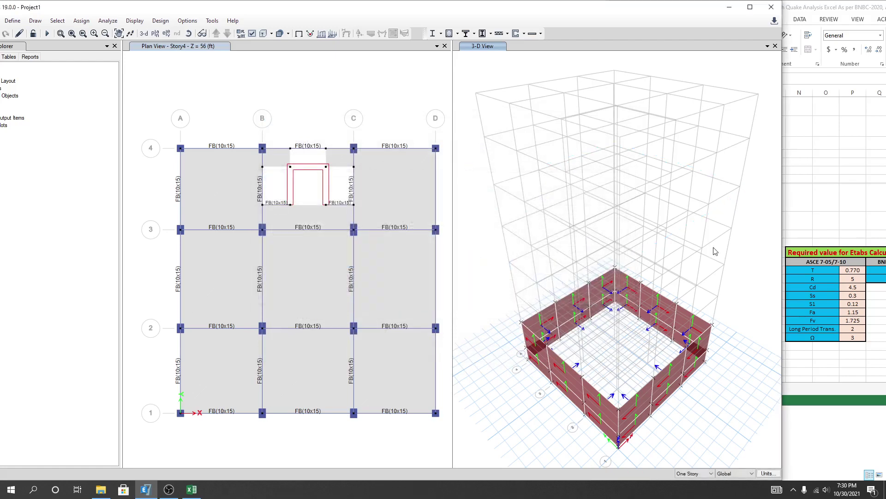
pyautogui.moveTo(494, 340); pyautogui.dragTo(498, 308, button='middle')
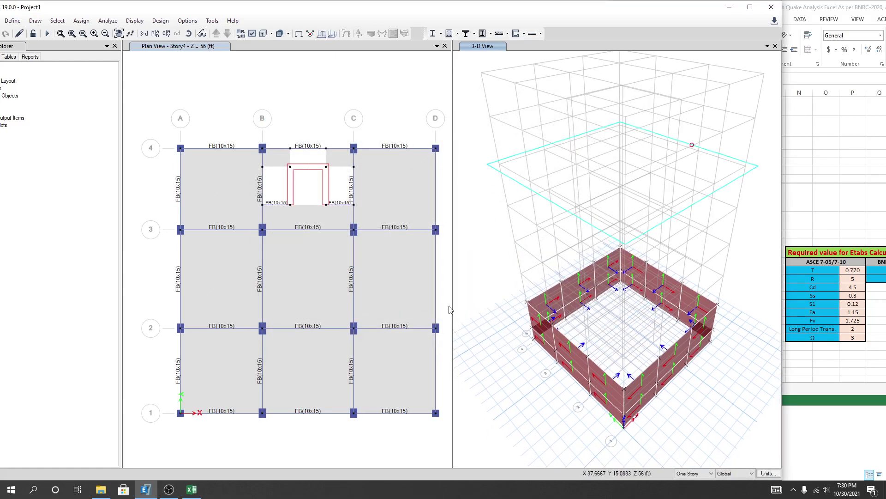
pyautogui.moveTo(453, 305); pyautogui.dragTo(483, 305)
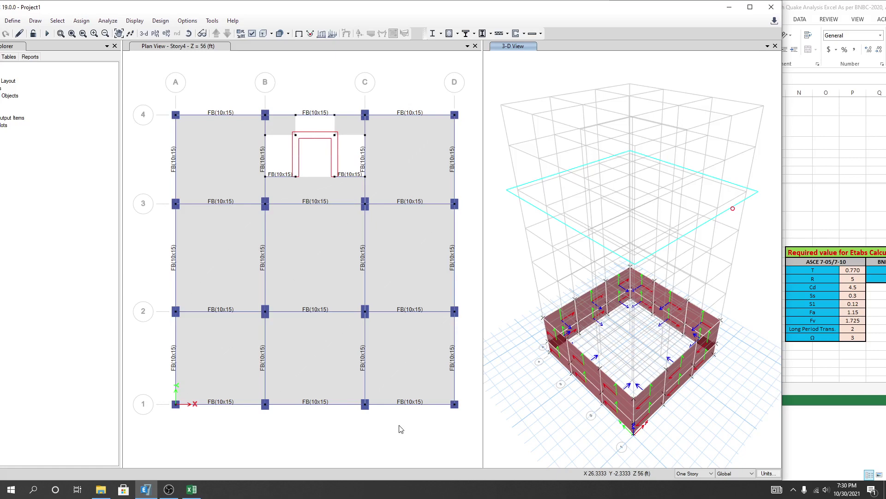
pyautogui.moveTo(819, 10); pyautogui.dragTo(571, 18)
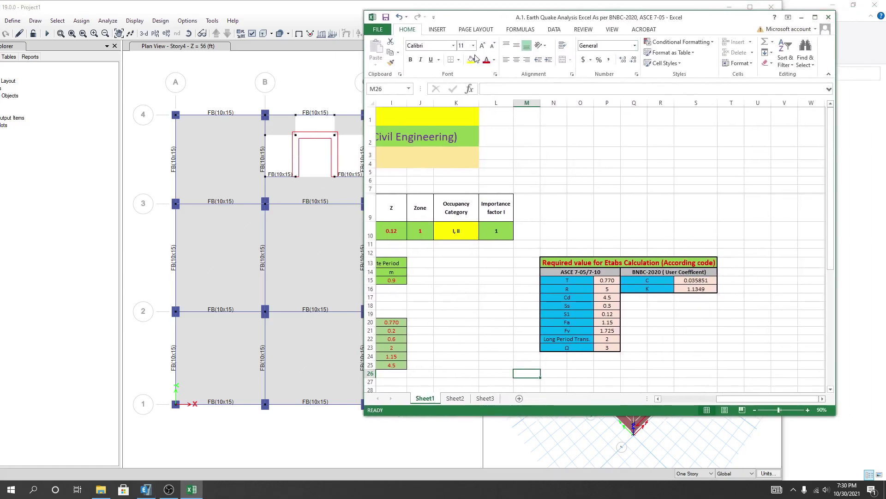
pyautogui.click(828, 17)
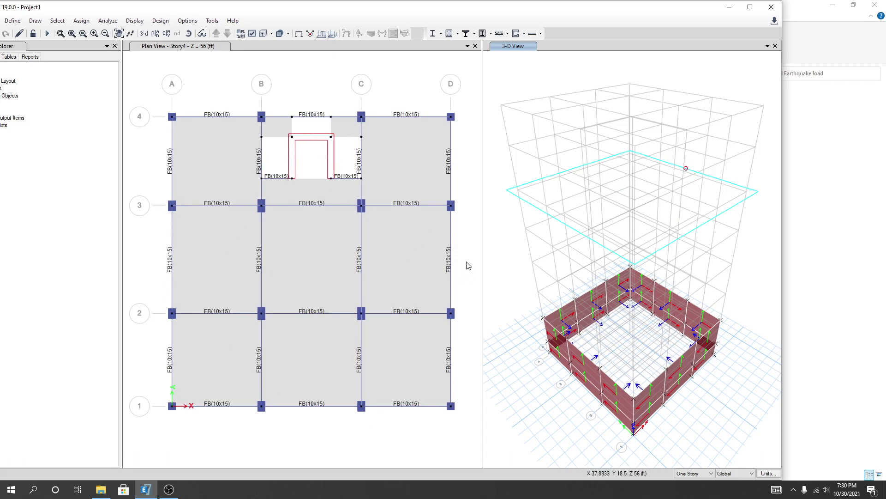
# Show all objects in the 3-D view and hide the local-axis arrows and frame section labels.
pyautogui.rightClick(503, 257)
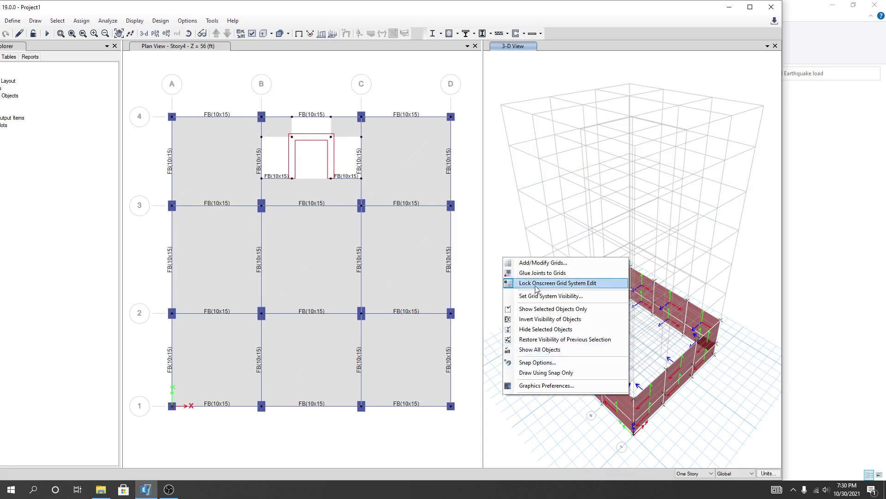
pyautogui.click(538, 350)
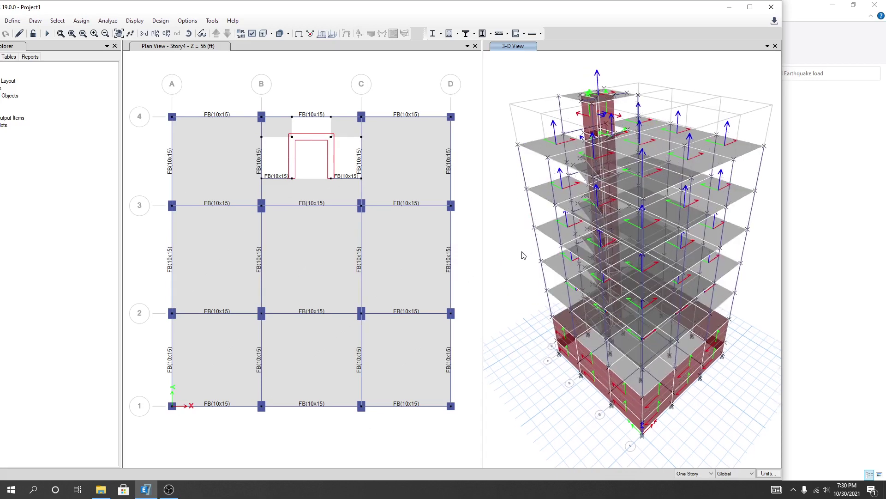
pyautogui.click(263, 33)
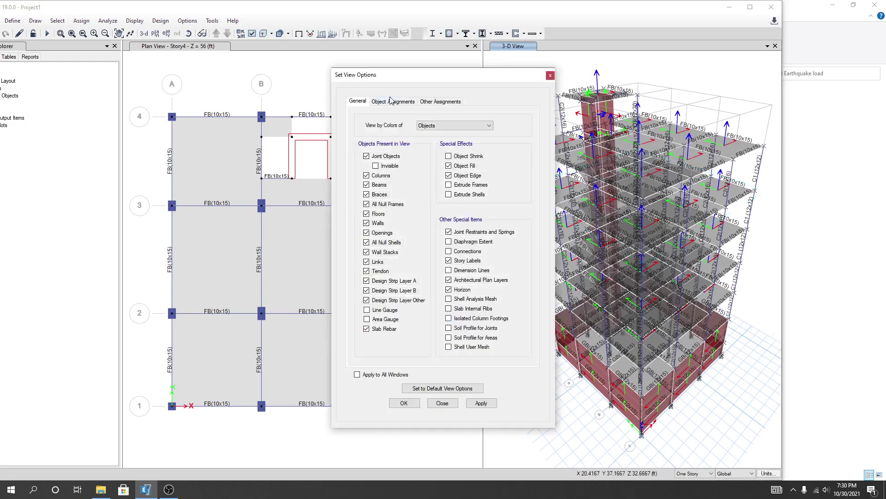
pyautogui.click(393, 101)
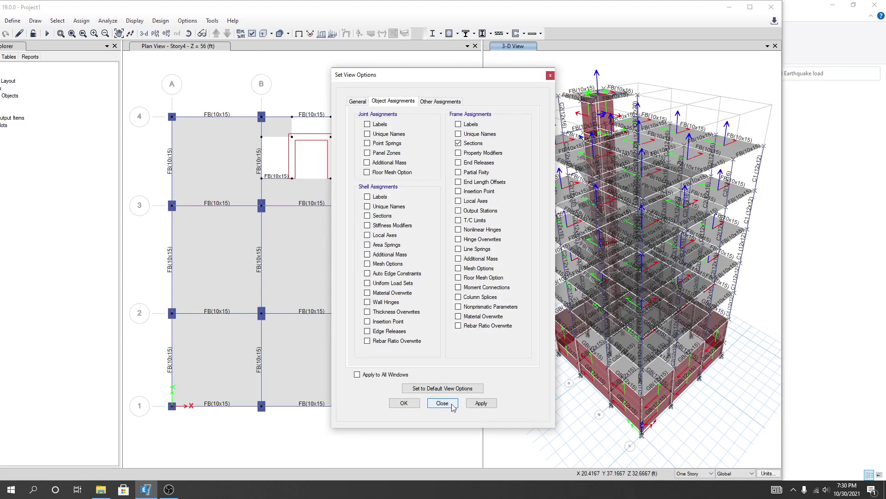
pyautogui.click(481, 403)
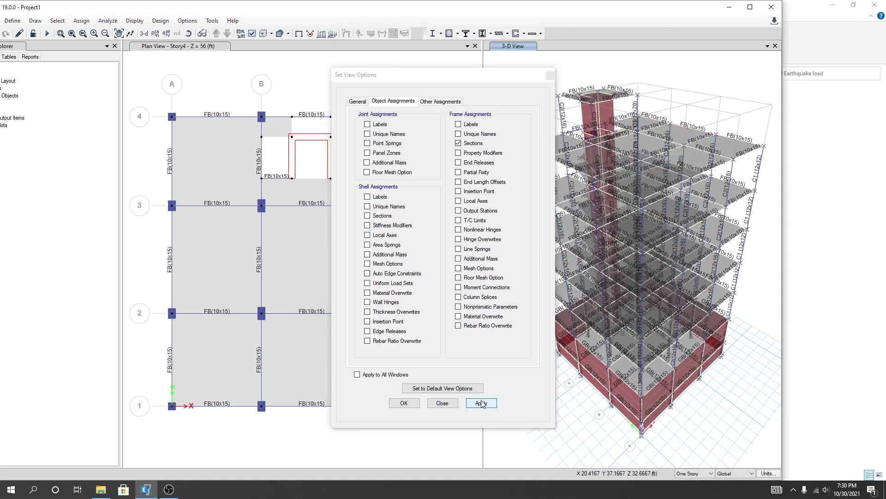
pyautogui.click(458, 143)
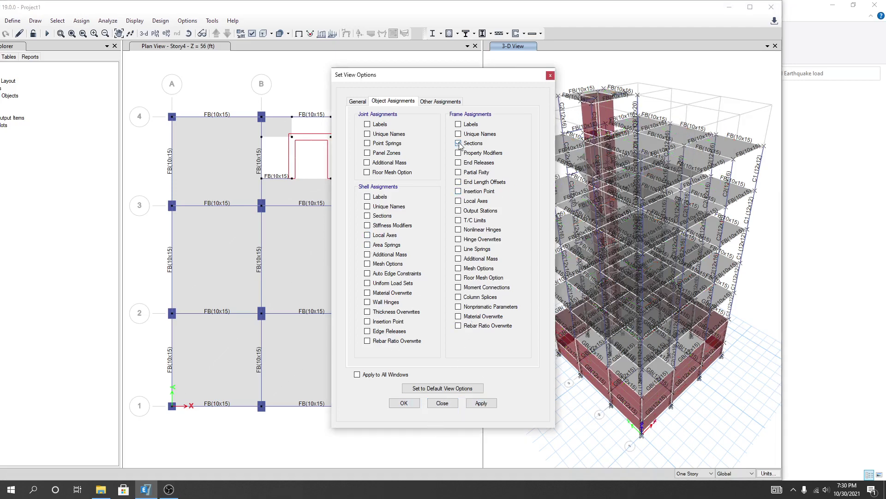
pyautogui.click(480, 404)
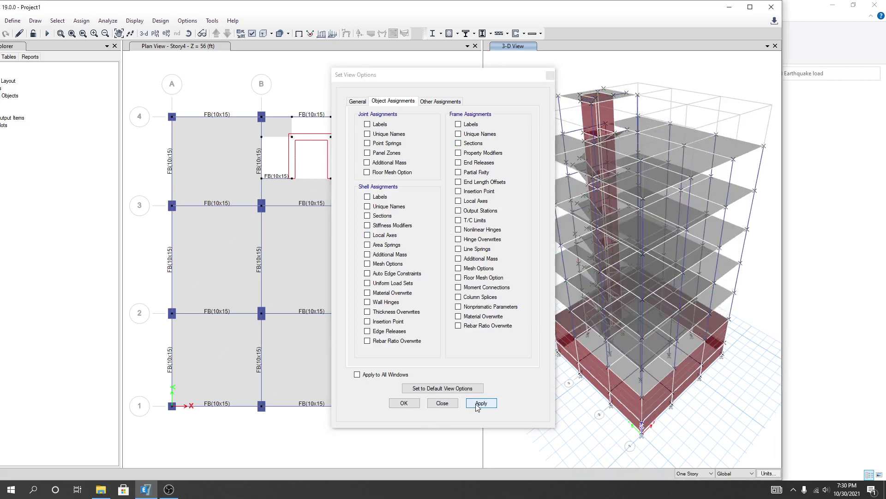
pyautogui.click(404, 404)
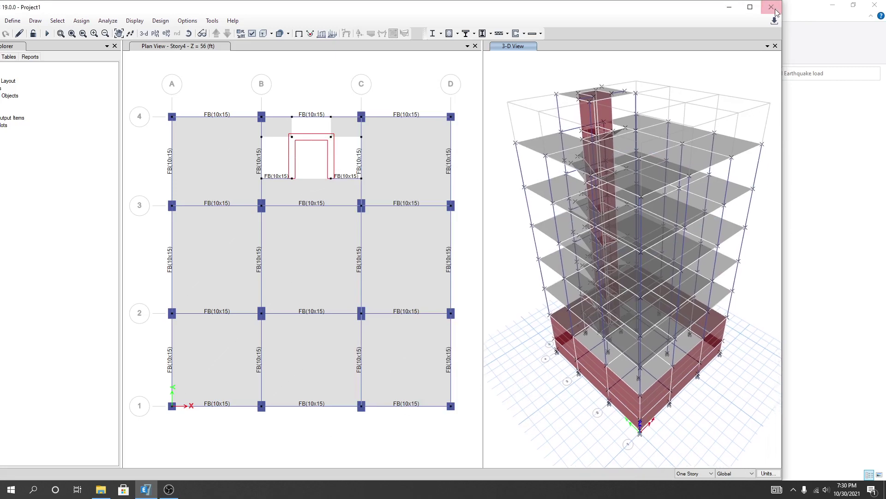
# Maximize ETABS and move the plan view up to story TR at 74 ft.
pyautogui.click(750, 6)
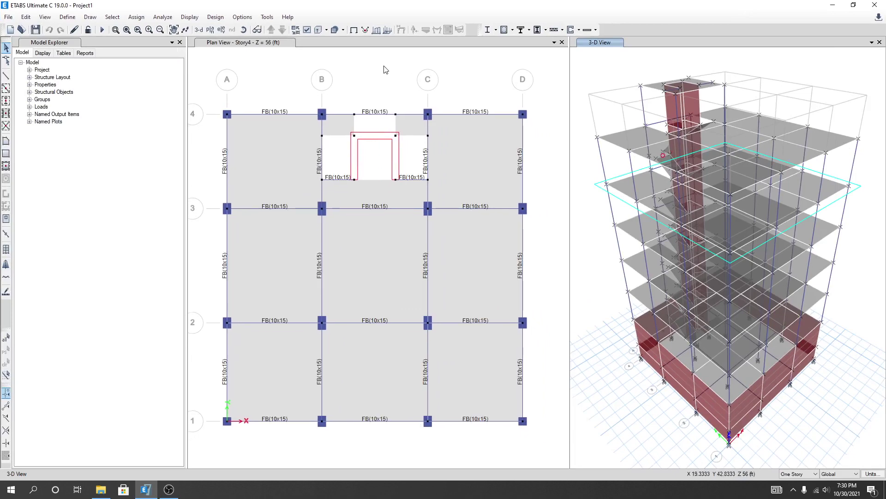
pyautogui.click(285, 64)
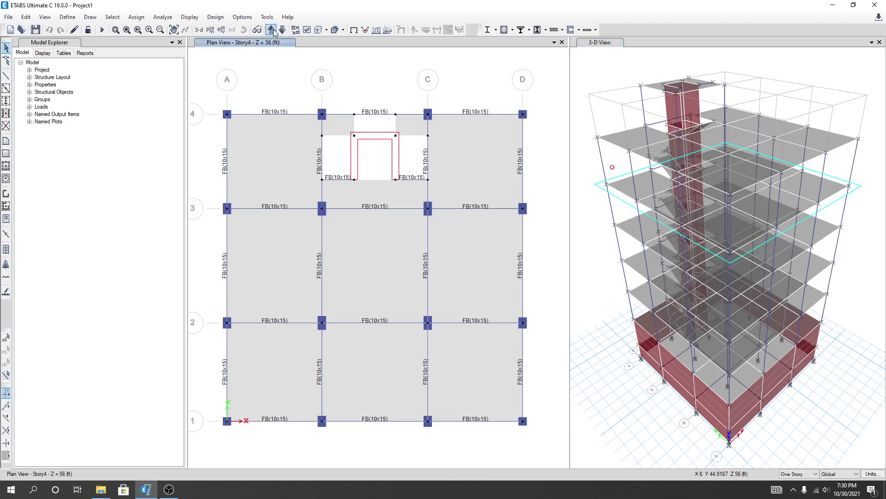
pyautogui.click(271, 29)
pyautogui.click(271, 30)
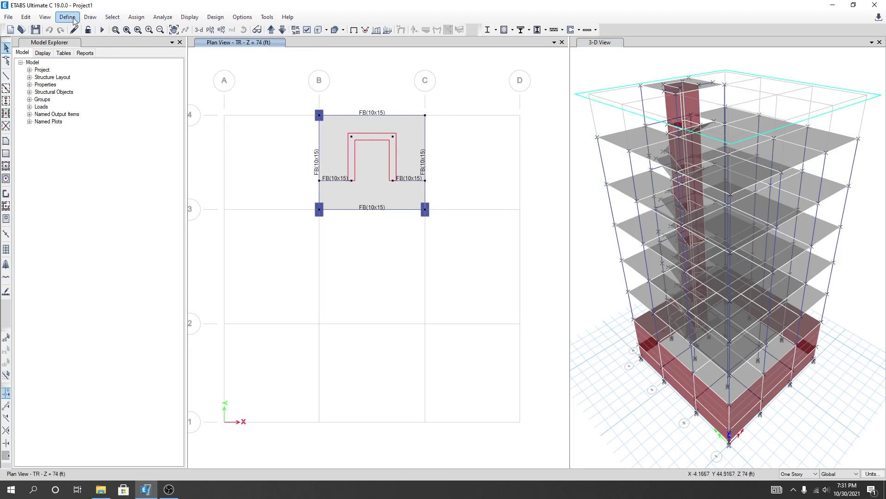
# Open the shell diaphragm assignment and choose diaphragm D1.
pyautogui.click(137, 17)
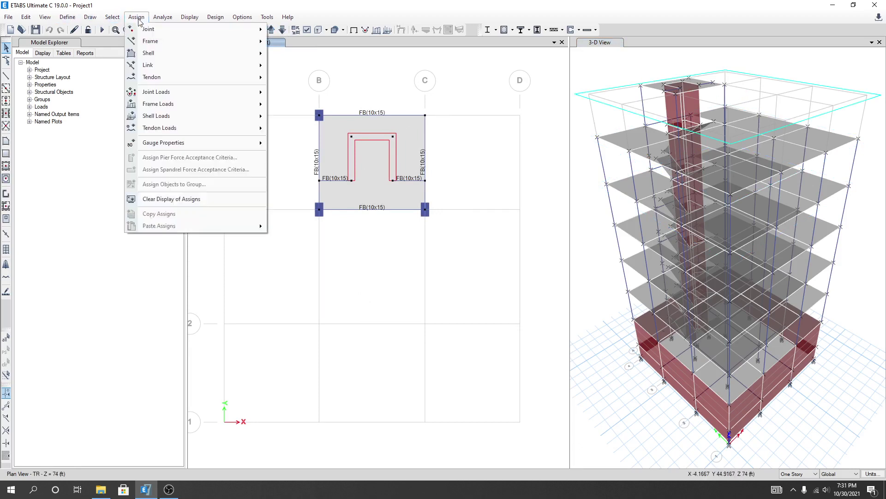
pyautogui.moveTo(175, 55)
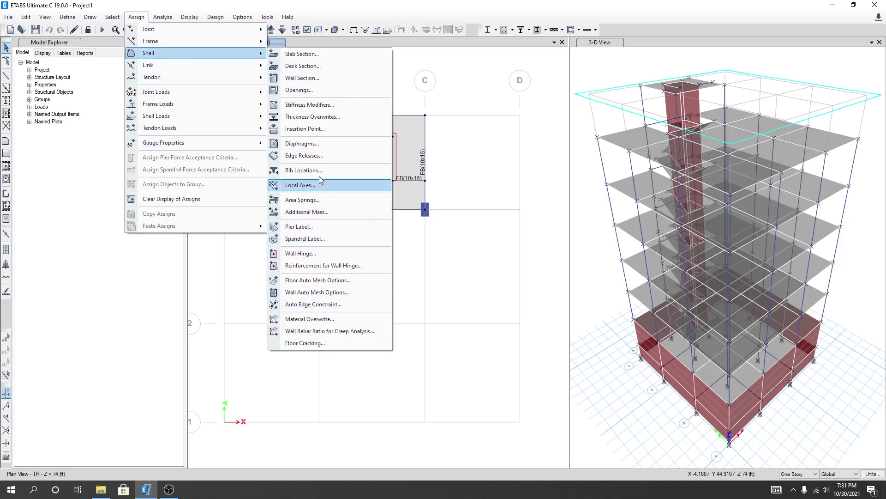
pyautogui.click(310, 144)
pyautogui.moveTo(424, 144); pyautogui.dragTo(574, 123)
pyautogui.click(544, 159)
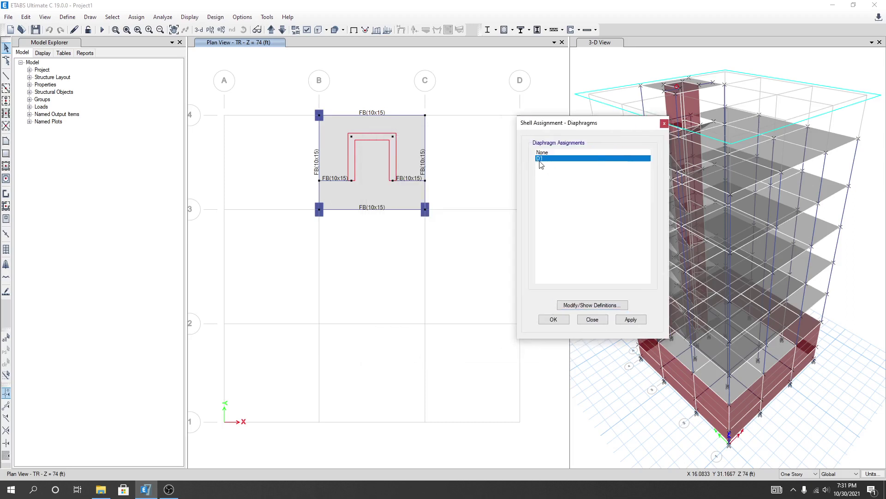
# Verify in the diaphragm definitions that D1 is set to Rigid.
pyautogui.click(591, 304)
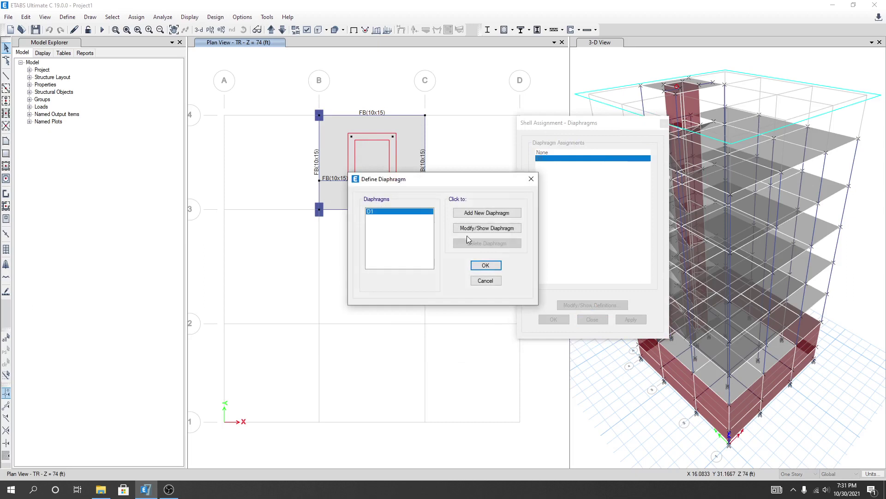
pyautogui.click(487, 228)
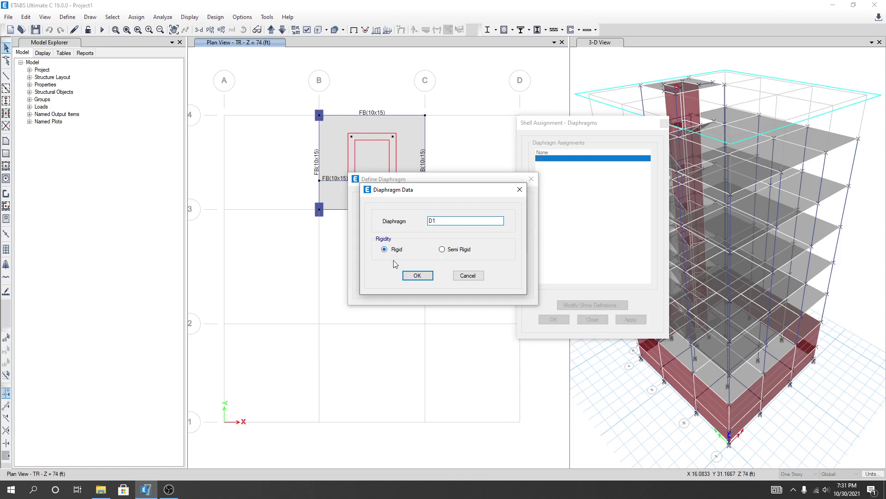
pyautogui.click(413, 276)
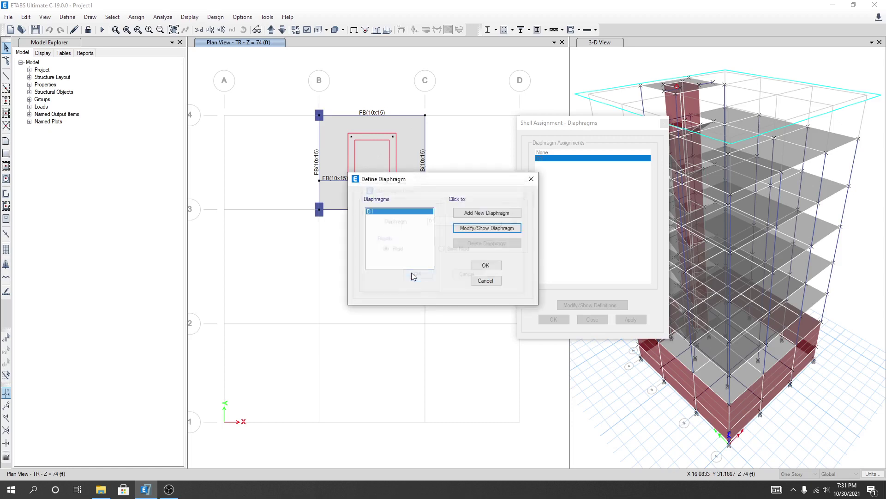
pyautogui.click(484, 272)
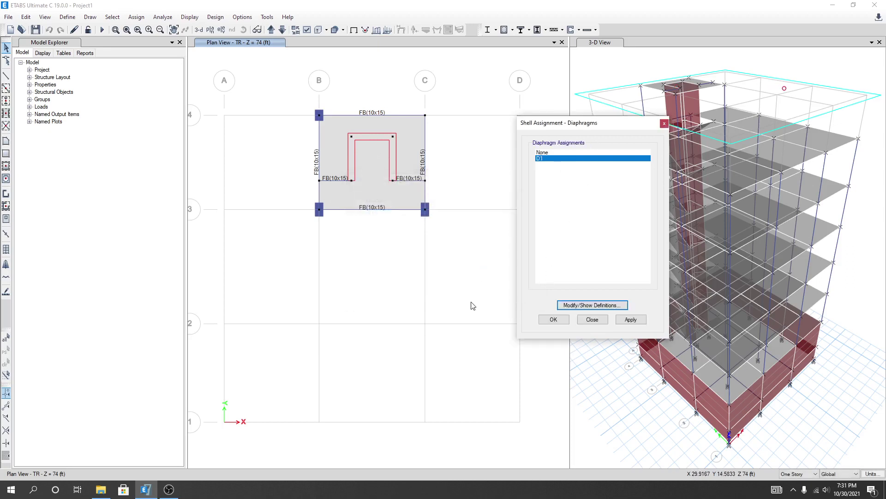
# Select the entire TR level using the XY-plane selection from joint B-4.
pyautogui.moveTo(362, 300); pyautogui.dragTo(347, 329, button='middle')
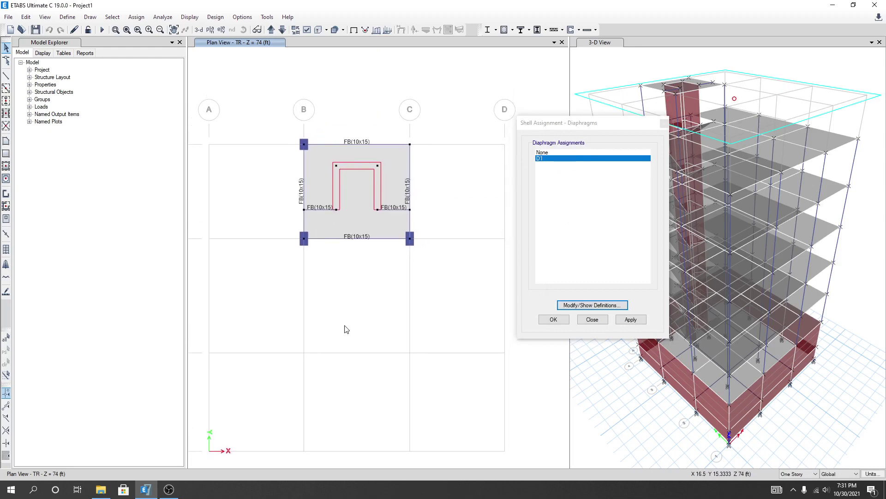
pyautogui.moveTo(283, 102); pyautogui.dragTo(453, 307)
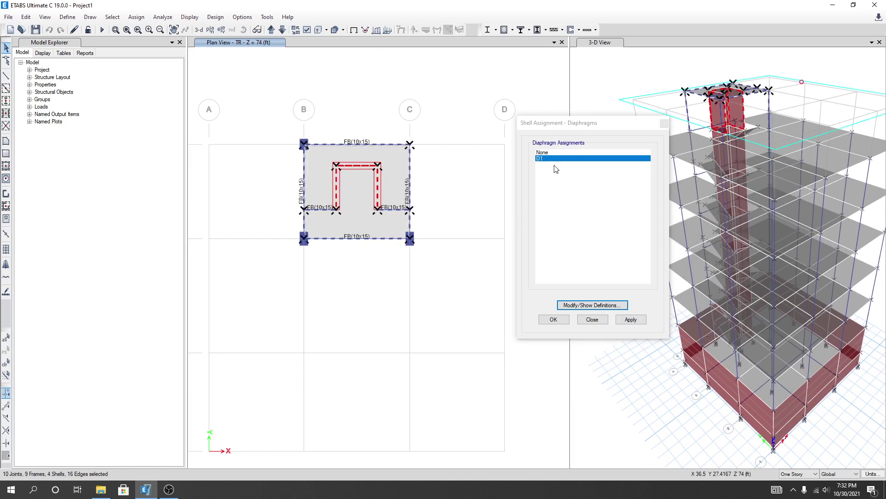
pyautogui.click(284, 293)
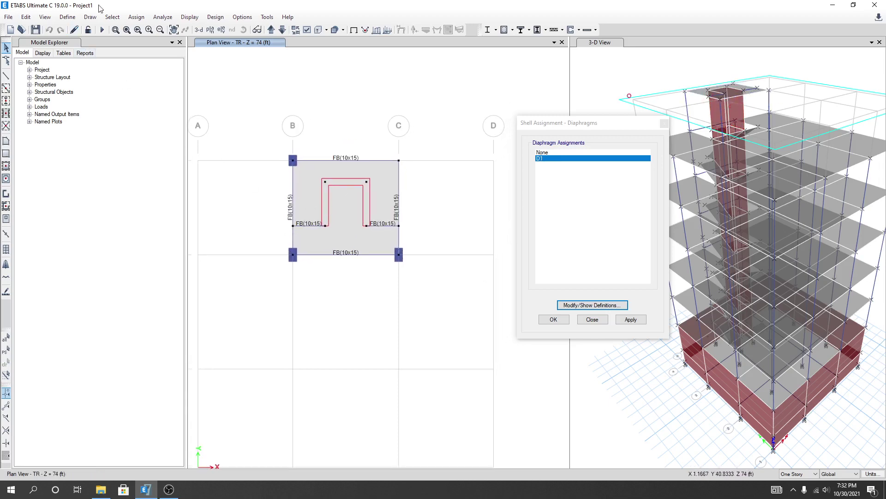
pyautogui.click(113, 17)
pyautogui.moveTo(130, 29)
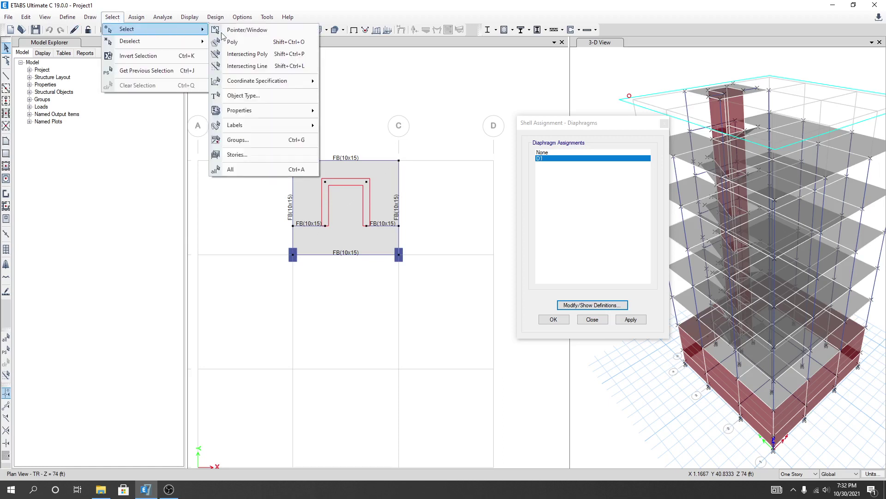
pyautogui.moveTo(260, 86)
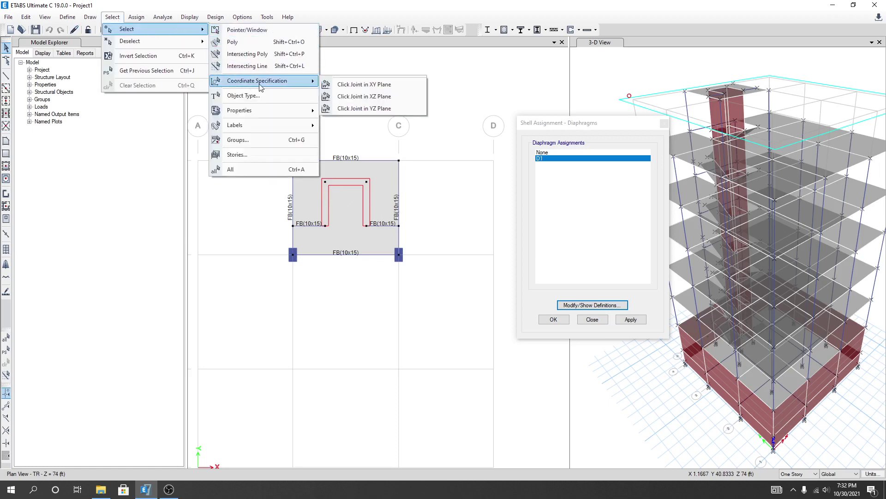
pyautogui.click(357, 85)
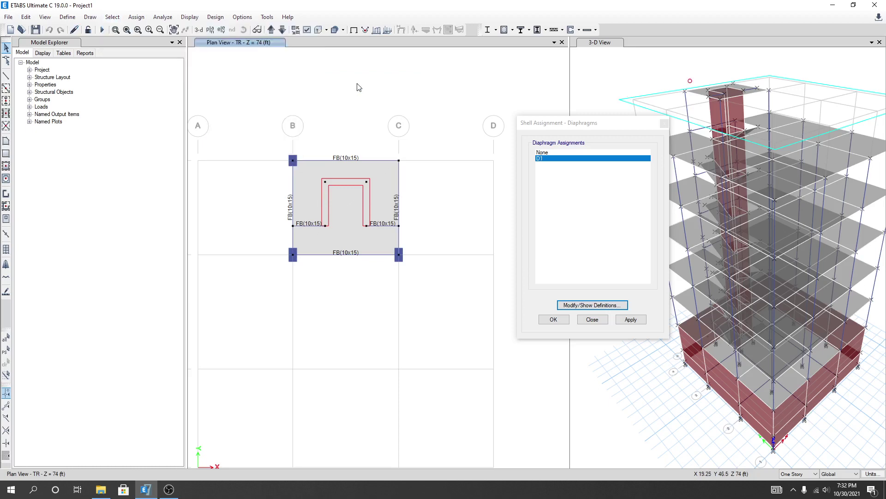
pyautogui.click(292, 161)
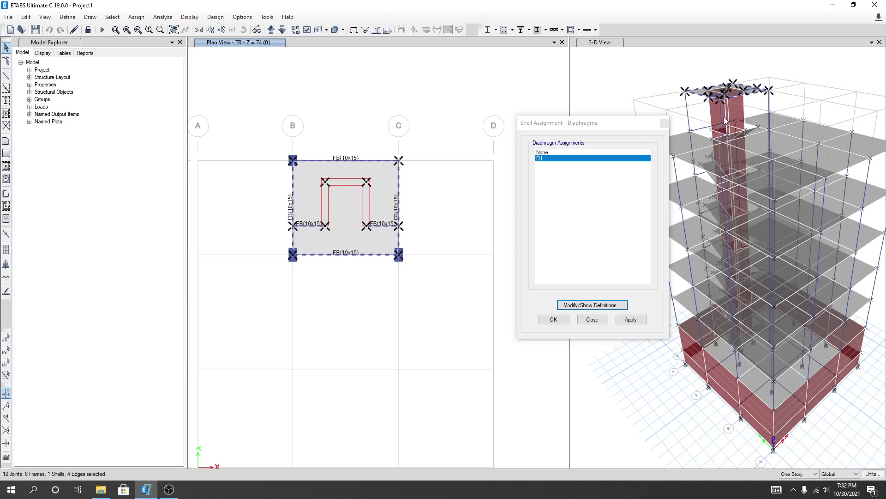
# Assign diaphragm D1 to TR and switch the plan view to the Roof story at 66 ft.
pyautogui.click(631, 322)
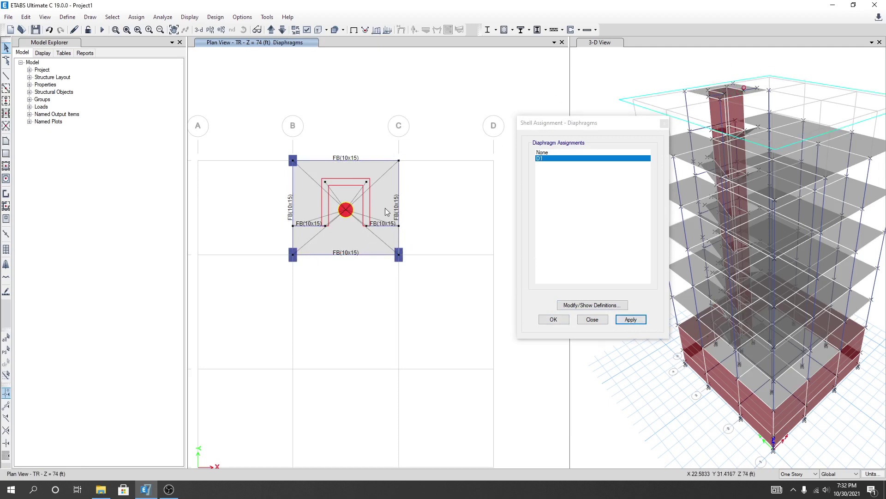
pyautogui.click(598, 69)
pyautogui.click(282, 30)
# Enable Diaphragm Extent under Other Special Items for the 3-D view and apply it.
pyautogui.click(583, 89)
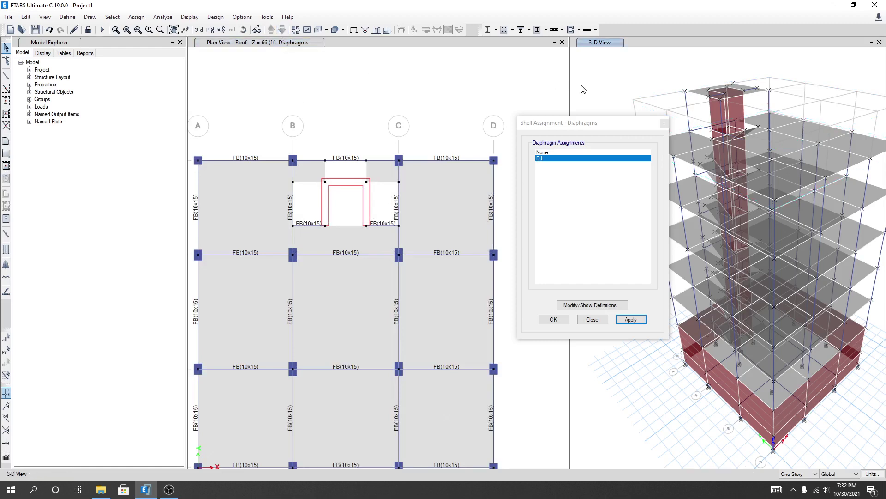
pyautogui.moveTo(609, 124); pyautogui.dragTo(483, 124)
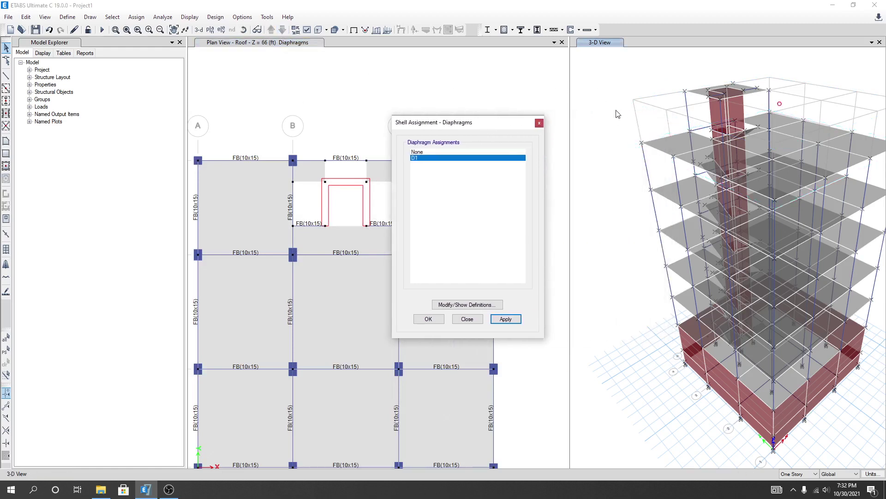
pyautogui.click(307, 30)
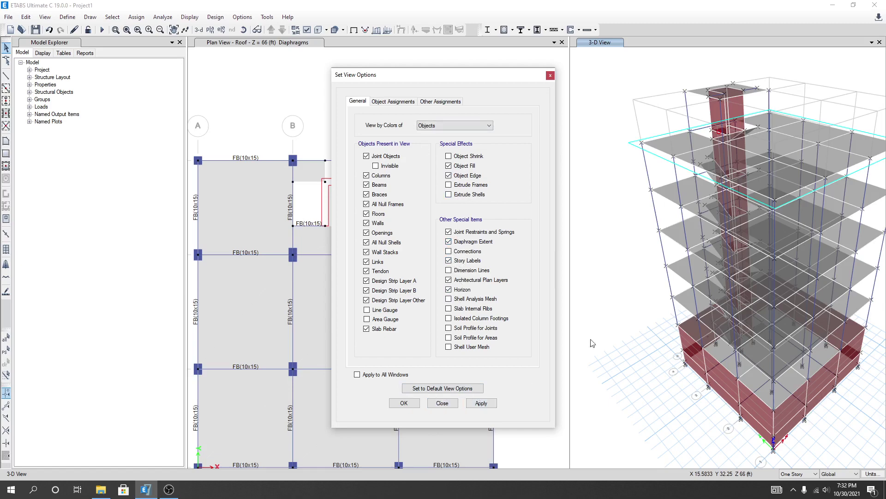
pyautogui.click(638, 269)
pyautogui.click(482, 403)
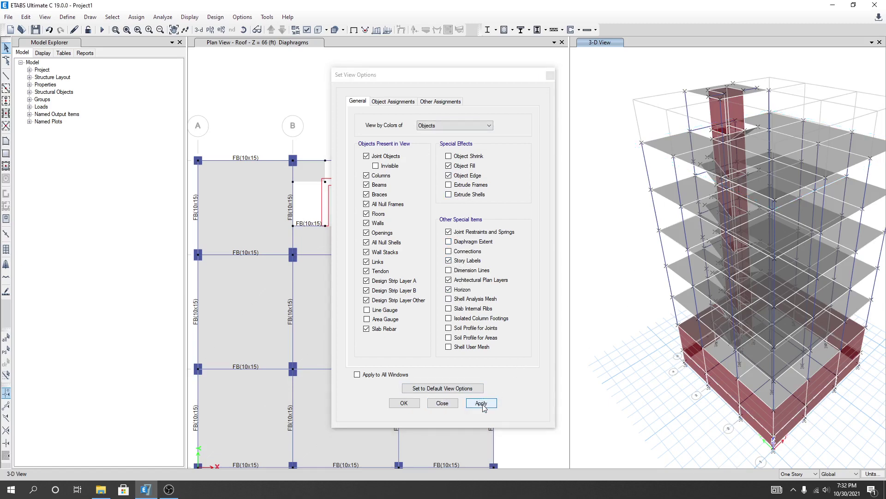
pyautogui.click(448, 241)
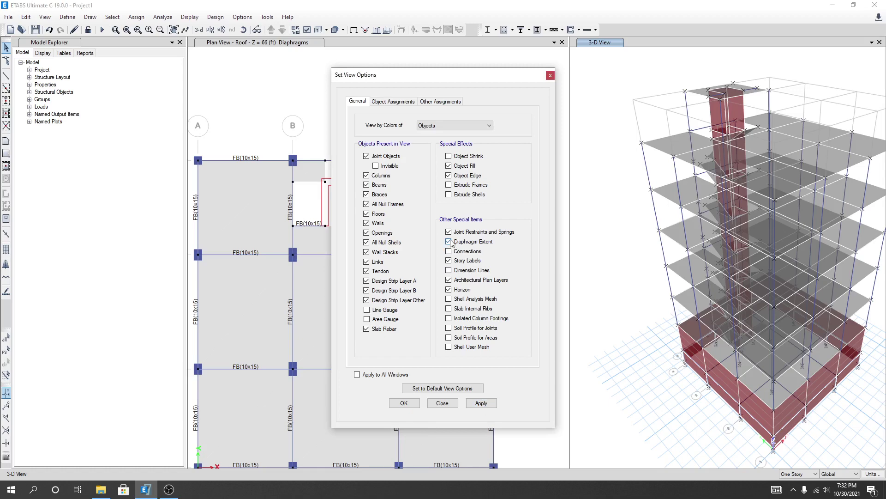
pyautogui.click(481, 403)
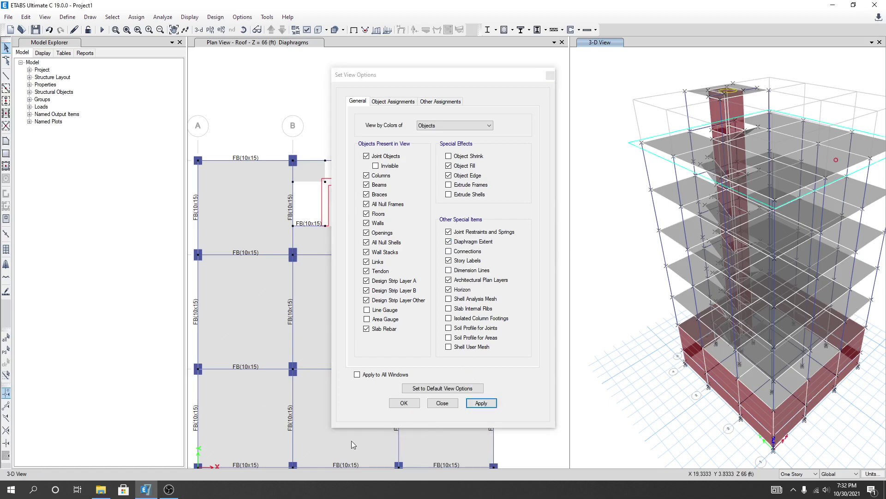
pyautogui.click(403, 403)
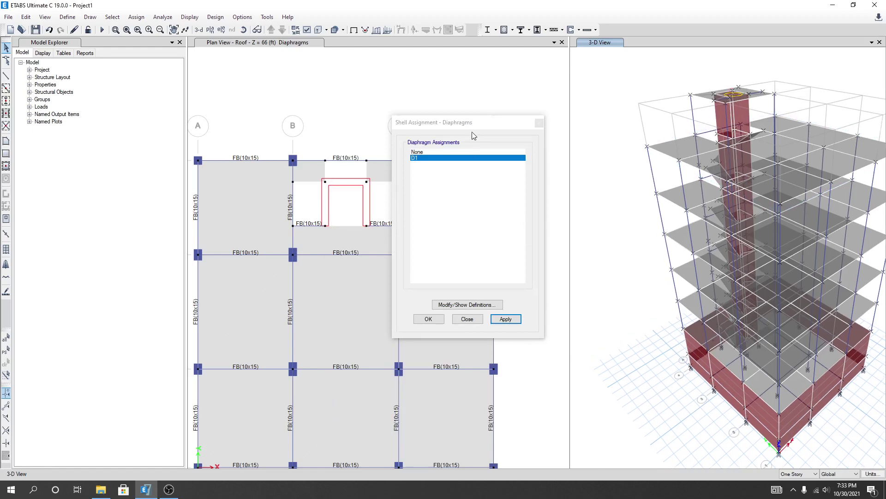
# Select the whole Roof level through joint A-4's XY plane and assign diaphragm D1.
pyautogui.moveTo(472, 135); pyautogui.dragTo(577, 110)
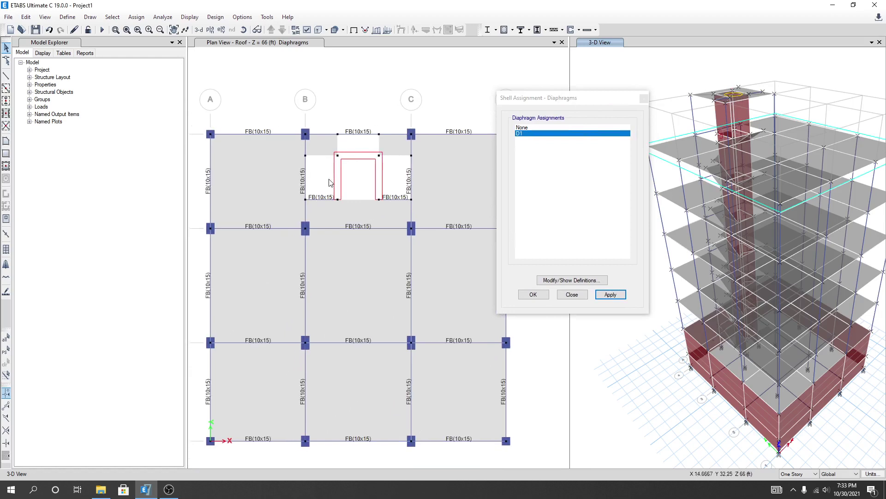
pyautogui.click(112, 17)
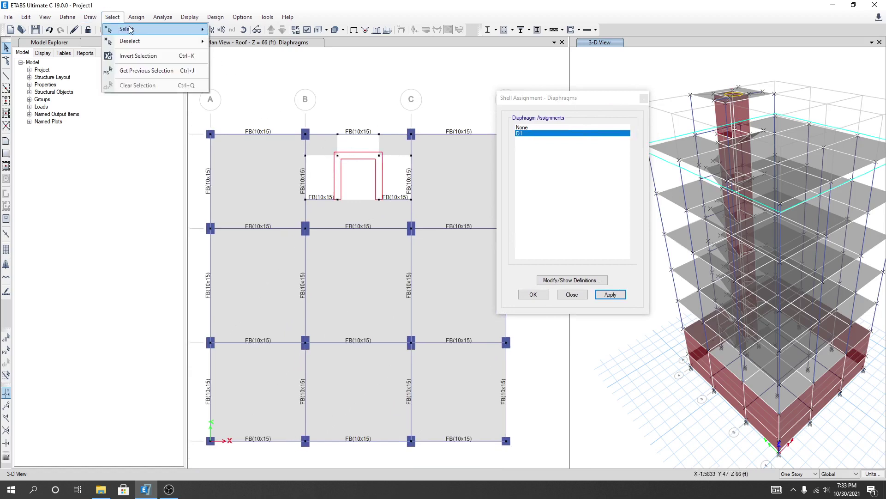
pyautogui.moveTo(130, 29)
pyautogui.moveTo(244, 113)
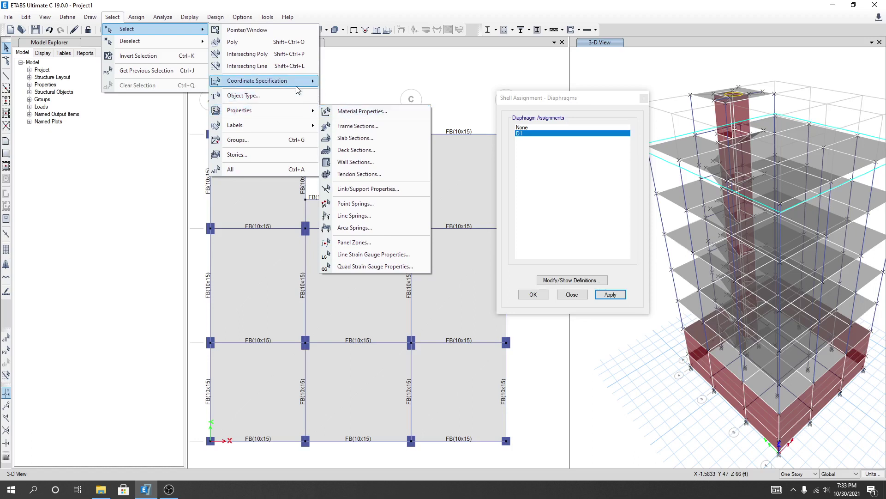
pyautogui.moveTo(296, 87)
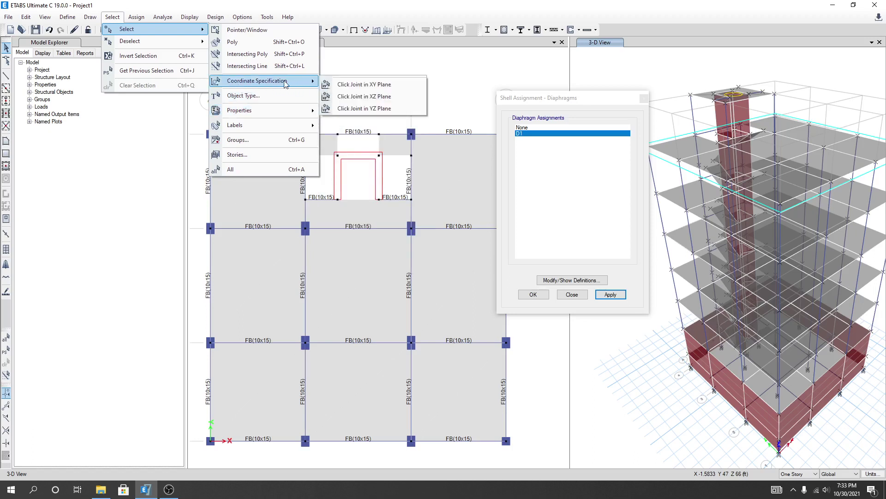
pyautogui.click(361, 85)
pyautogui.moveTo(556, 98); pyautogui.dragTo(524, 83)
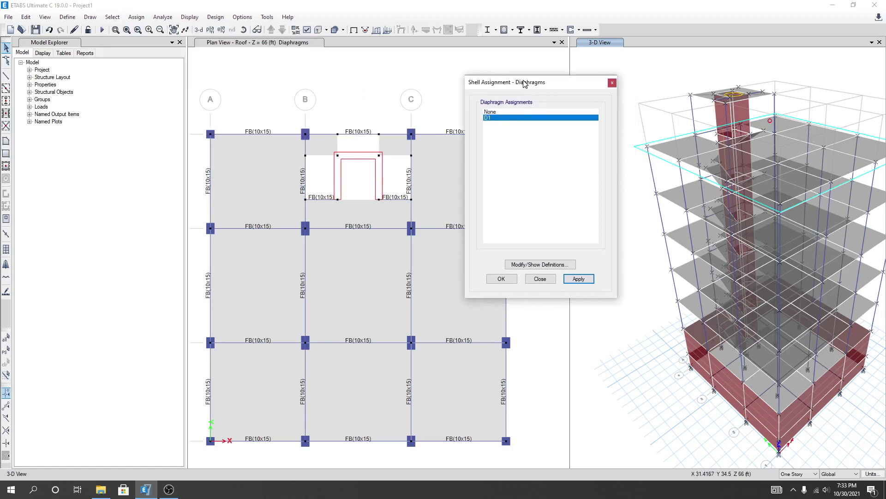
pyautogui.click(210, 135)
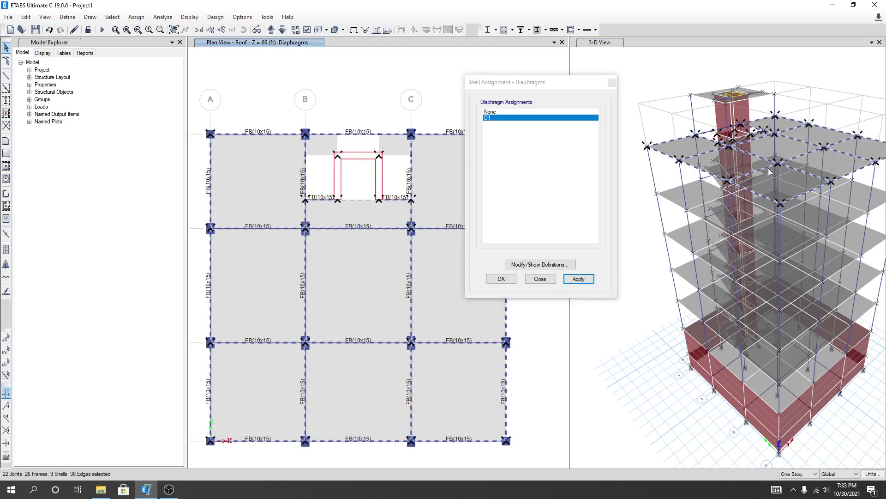
pyautogui.click(577, 279)
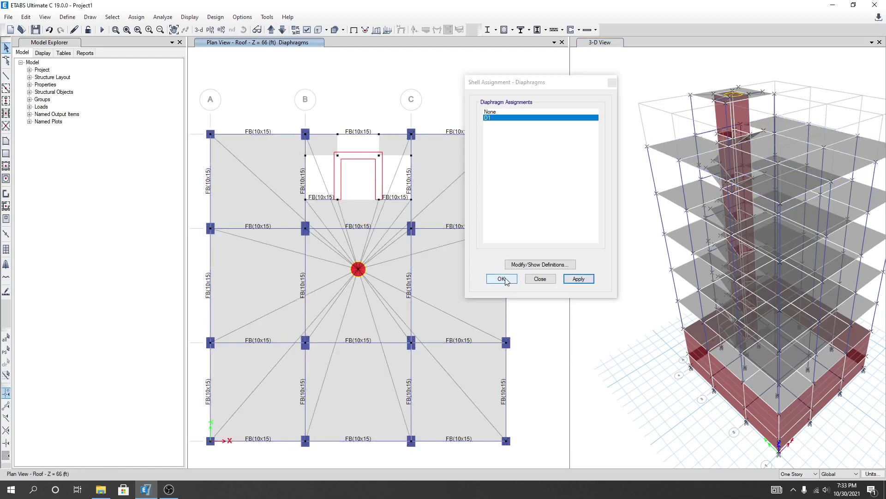
# Bring back the diaphragm assignment dialog and step the plan view down to Story4.
pyautogui.moveTo(512, 81); pyautogui.dragTo(514, 82)
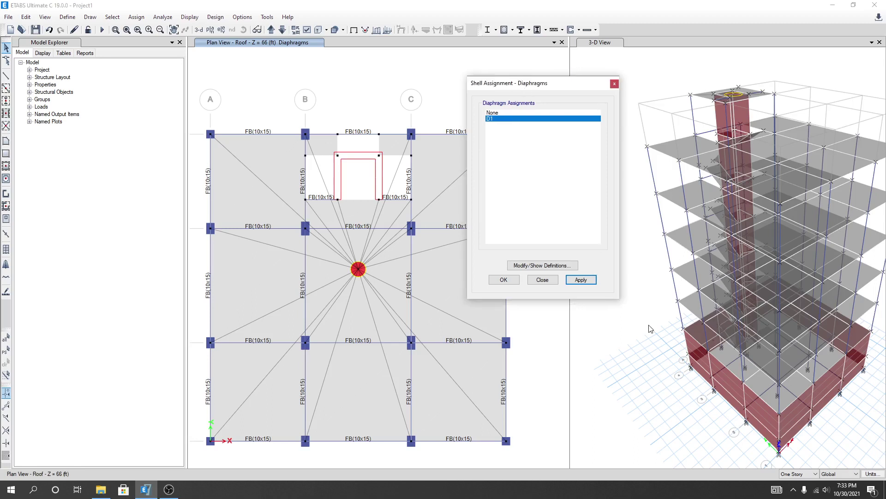
pyautogui.moveTo(651, 328)
pyautogui.keyDown('shift'); pyautogui.mouseDown(button='middle')
pyautogui.moveTo(664, 336)
pyautogui.moveTo(653, 324)
pyautogui.mouseUp(button='middle'); pyautogui.keyUp('shift')
pyautogui.click(516, 222)
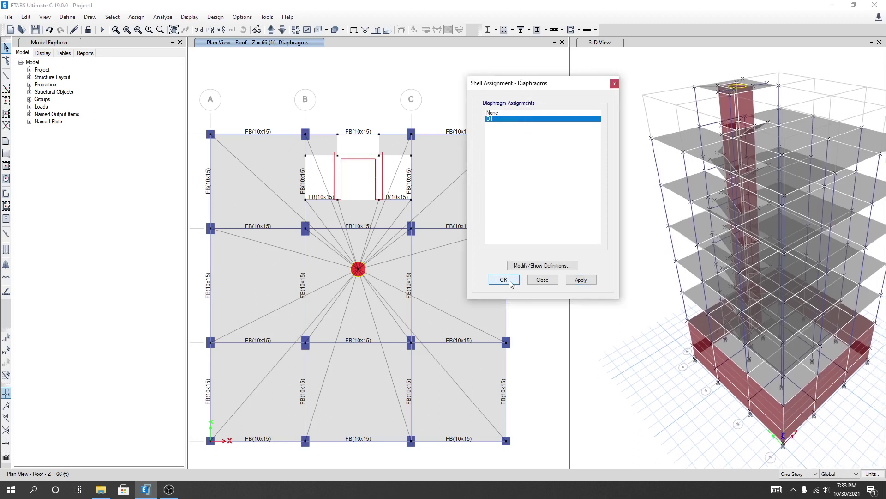
pyautogui.click(282, 29)
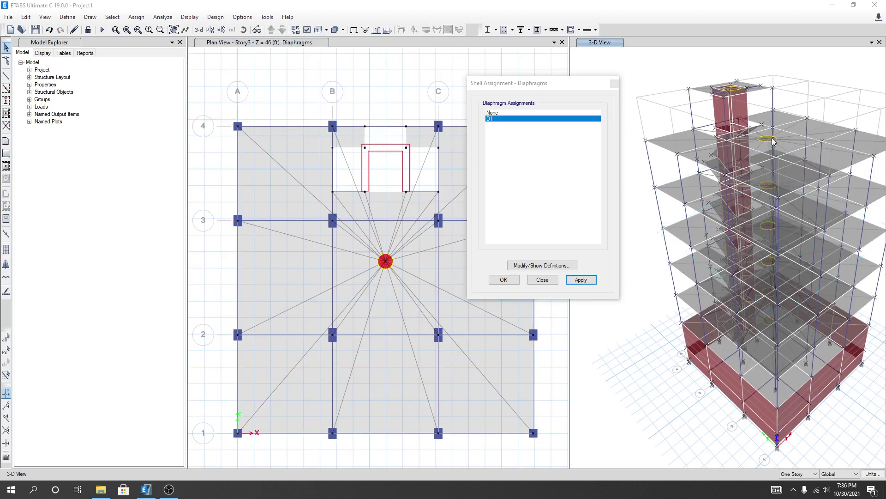
pyautogui.keyDown('shift'); pyautogui.moveTo(688, 368); pyautogui.dragTo(681, 403, button='middle'); pyautogui.keyUp('shift')
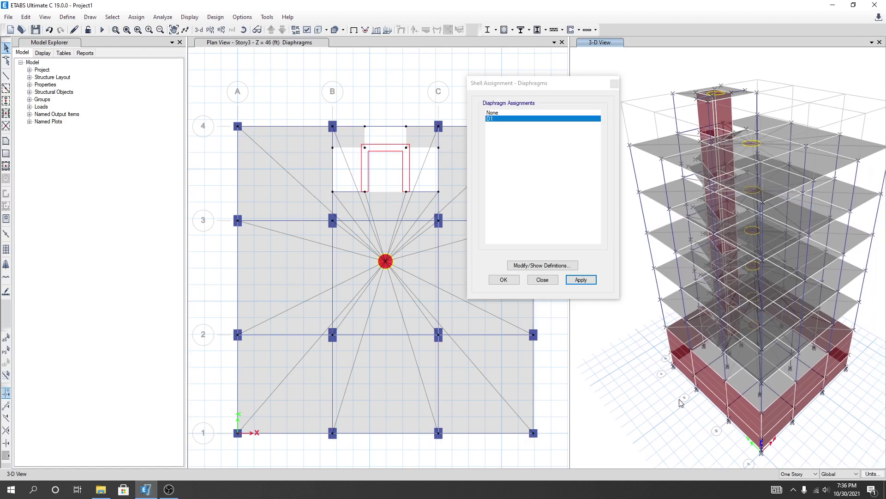